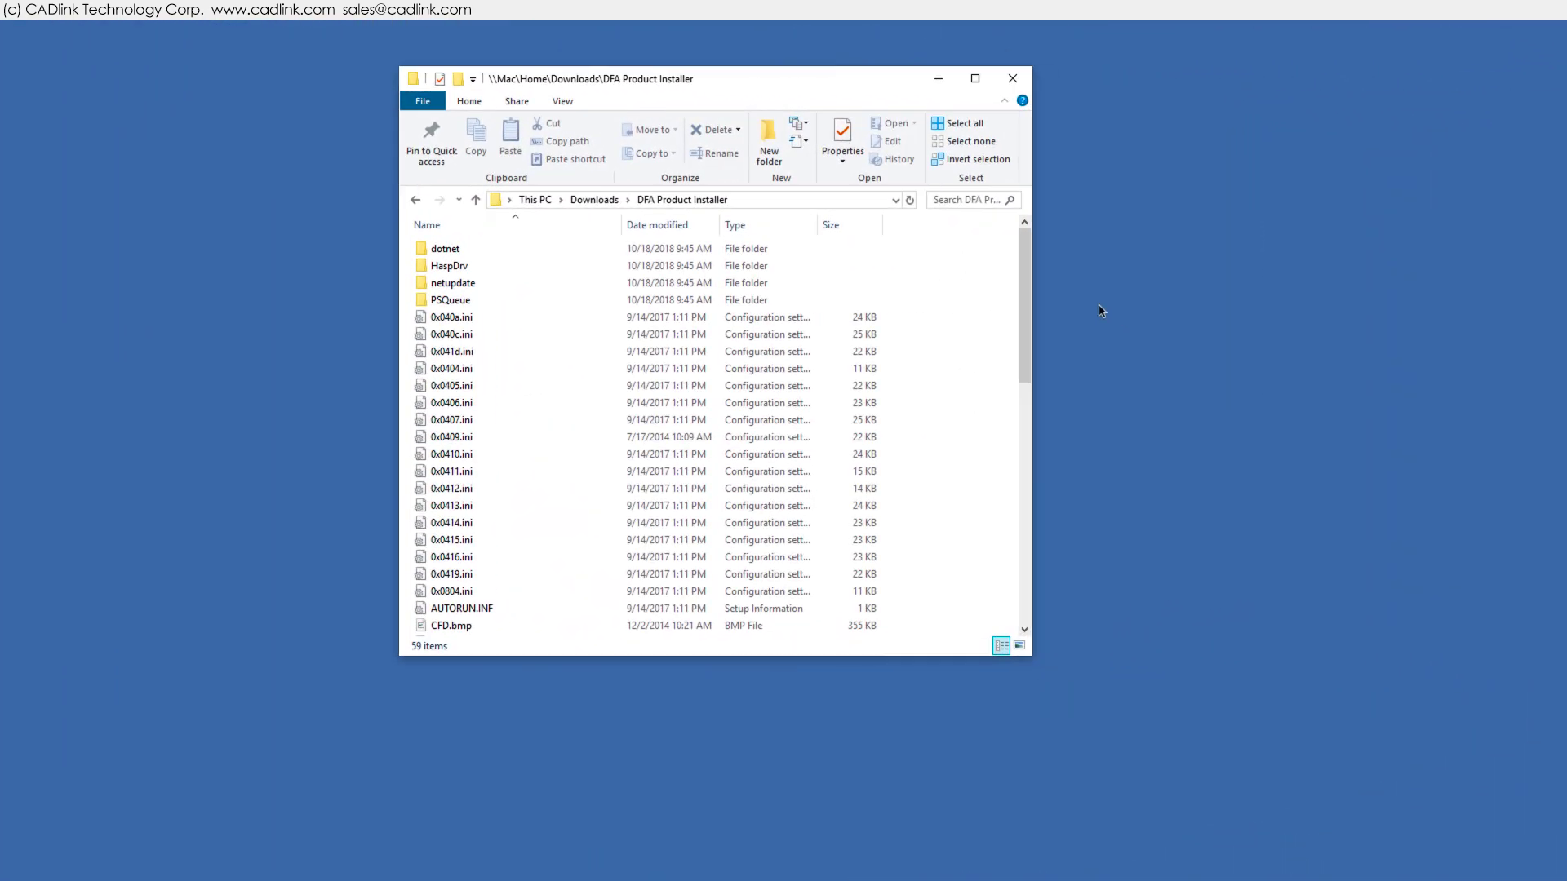
- Launch setup.exe, approve the UAC prompt, and keep English as the installer language
left_click_drag(1025, 282, 1029, 532)
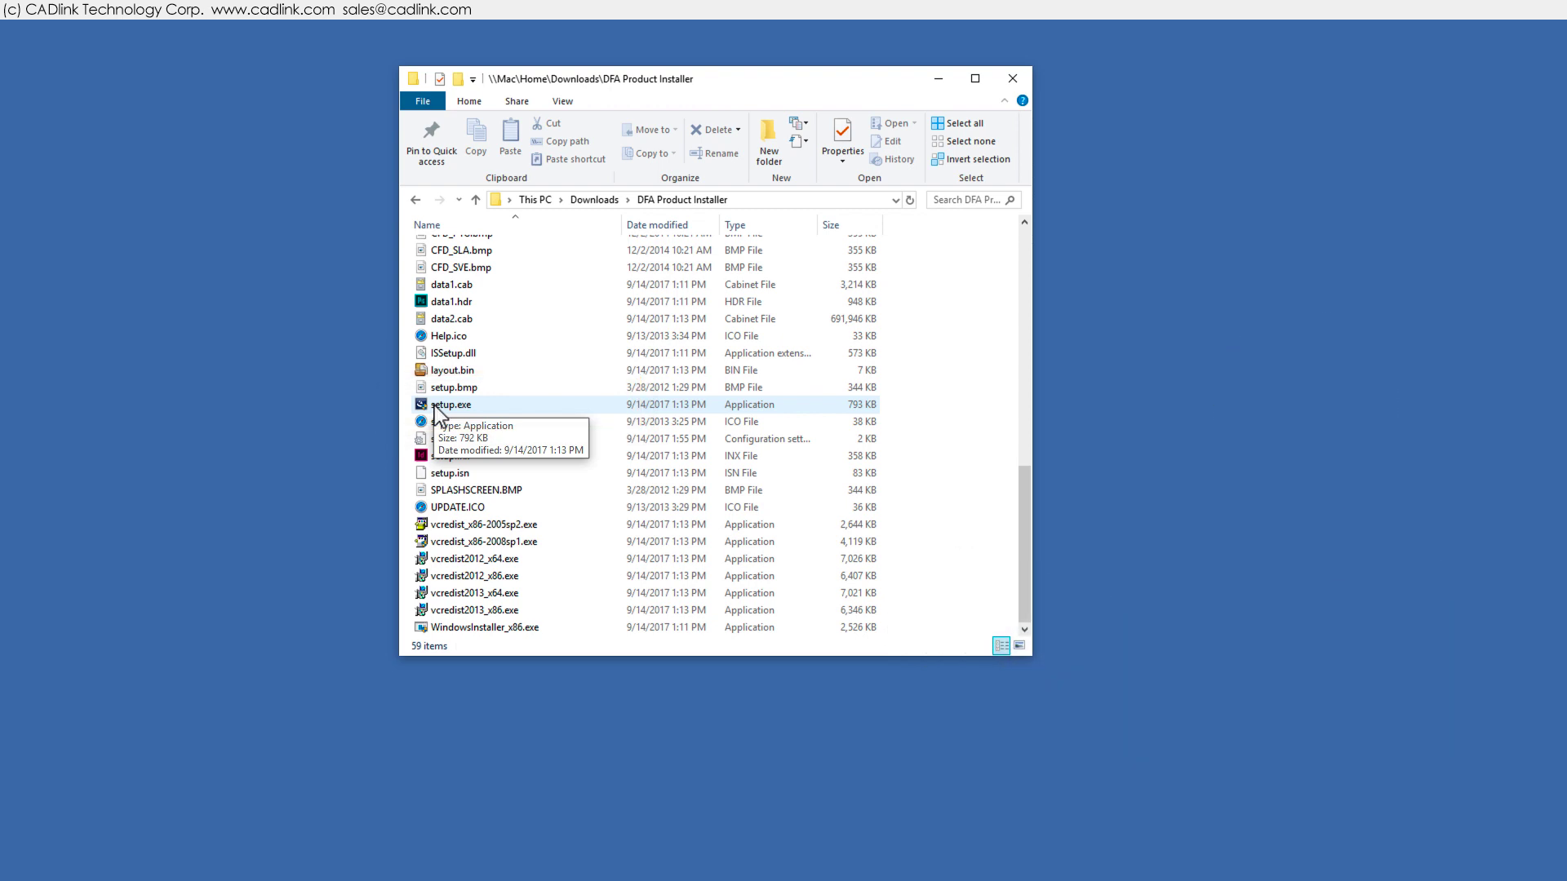
double_click(434, 405)
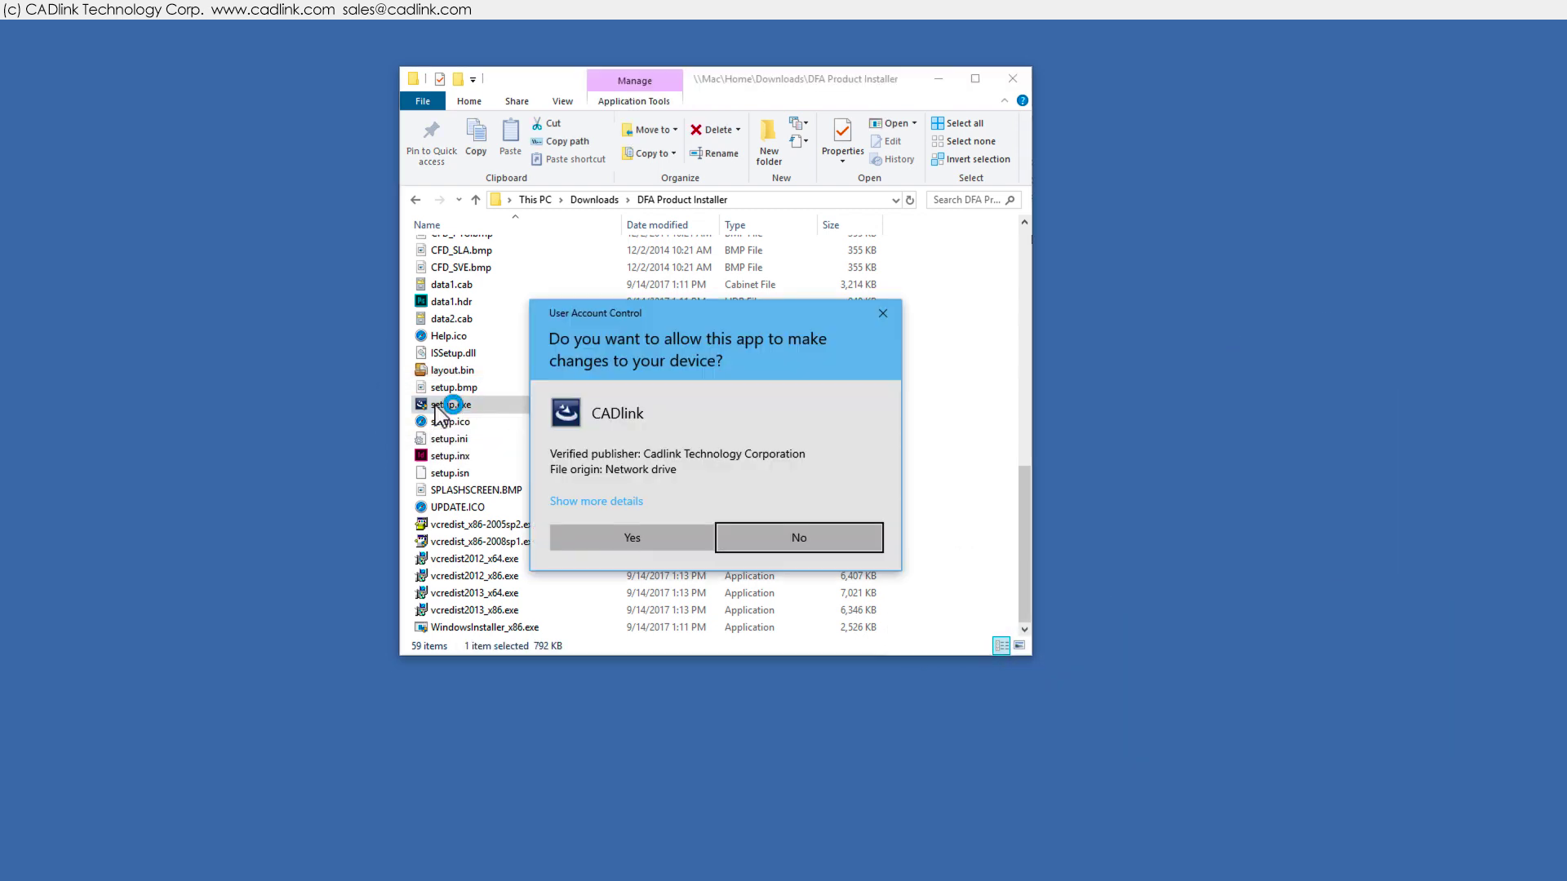
left_click(580, 532)
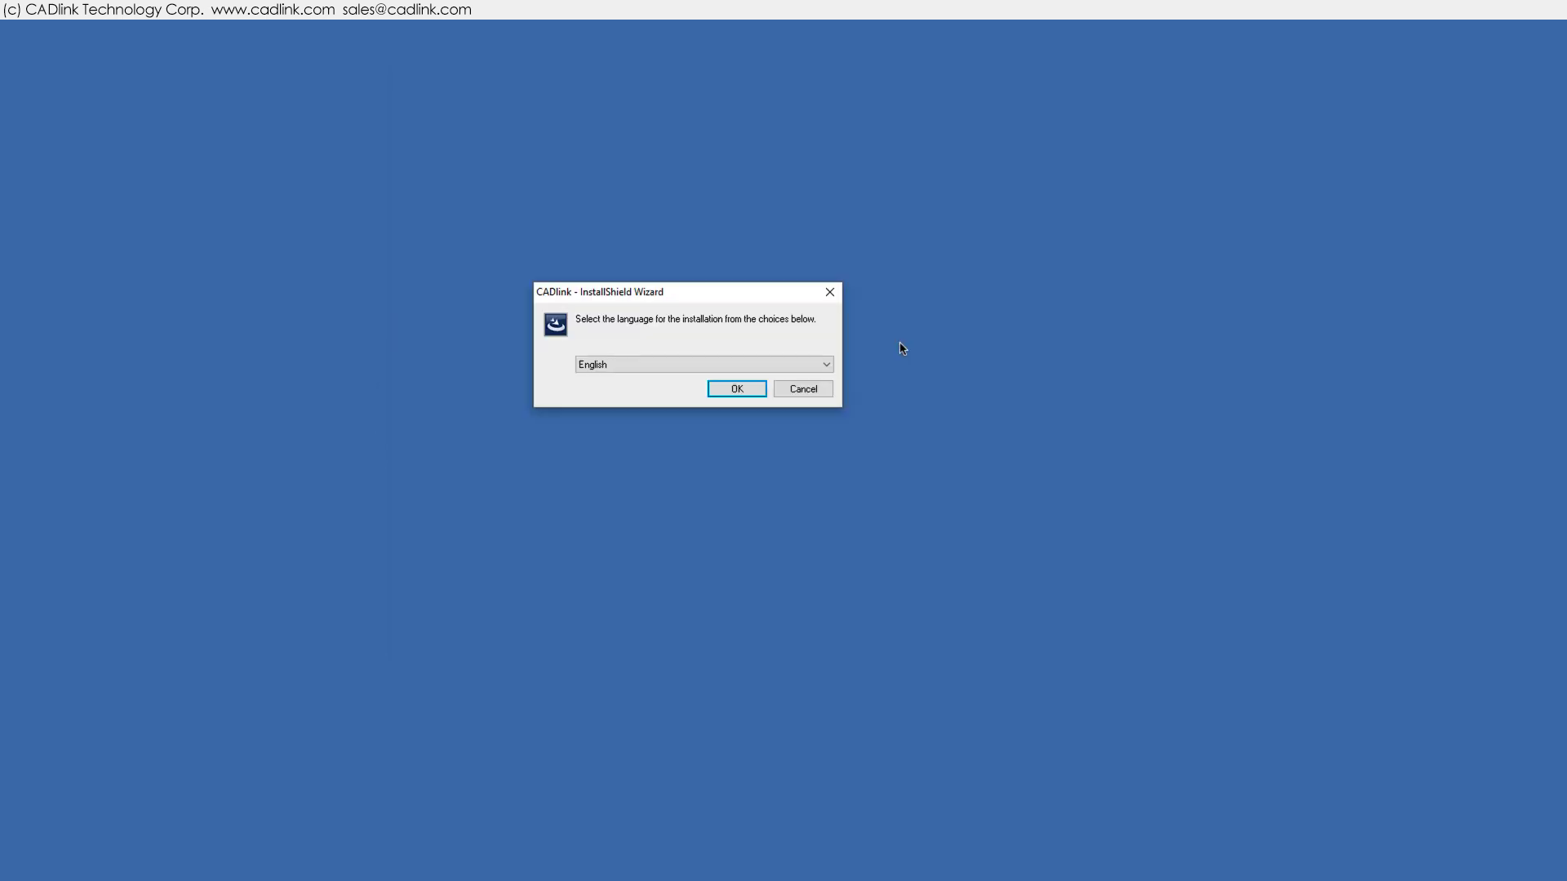
left_click(831, 365)
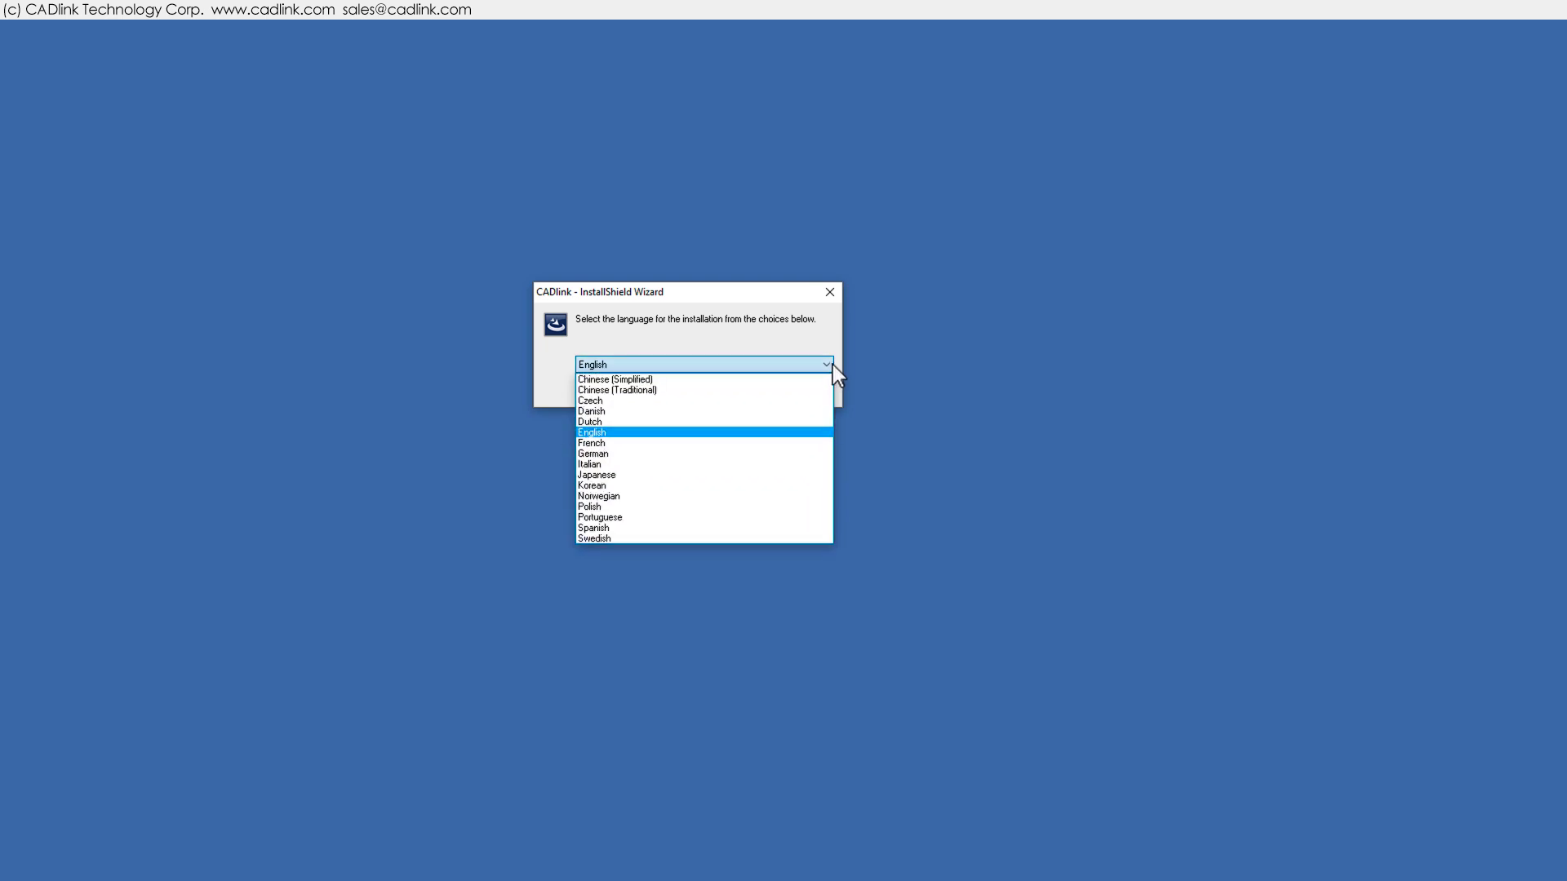
left_click(832, 365)
left_click(870, 360)
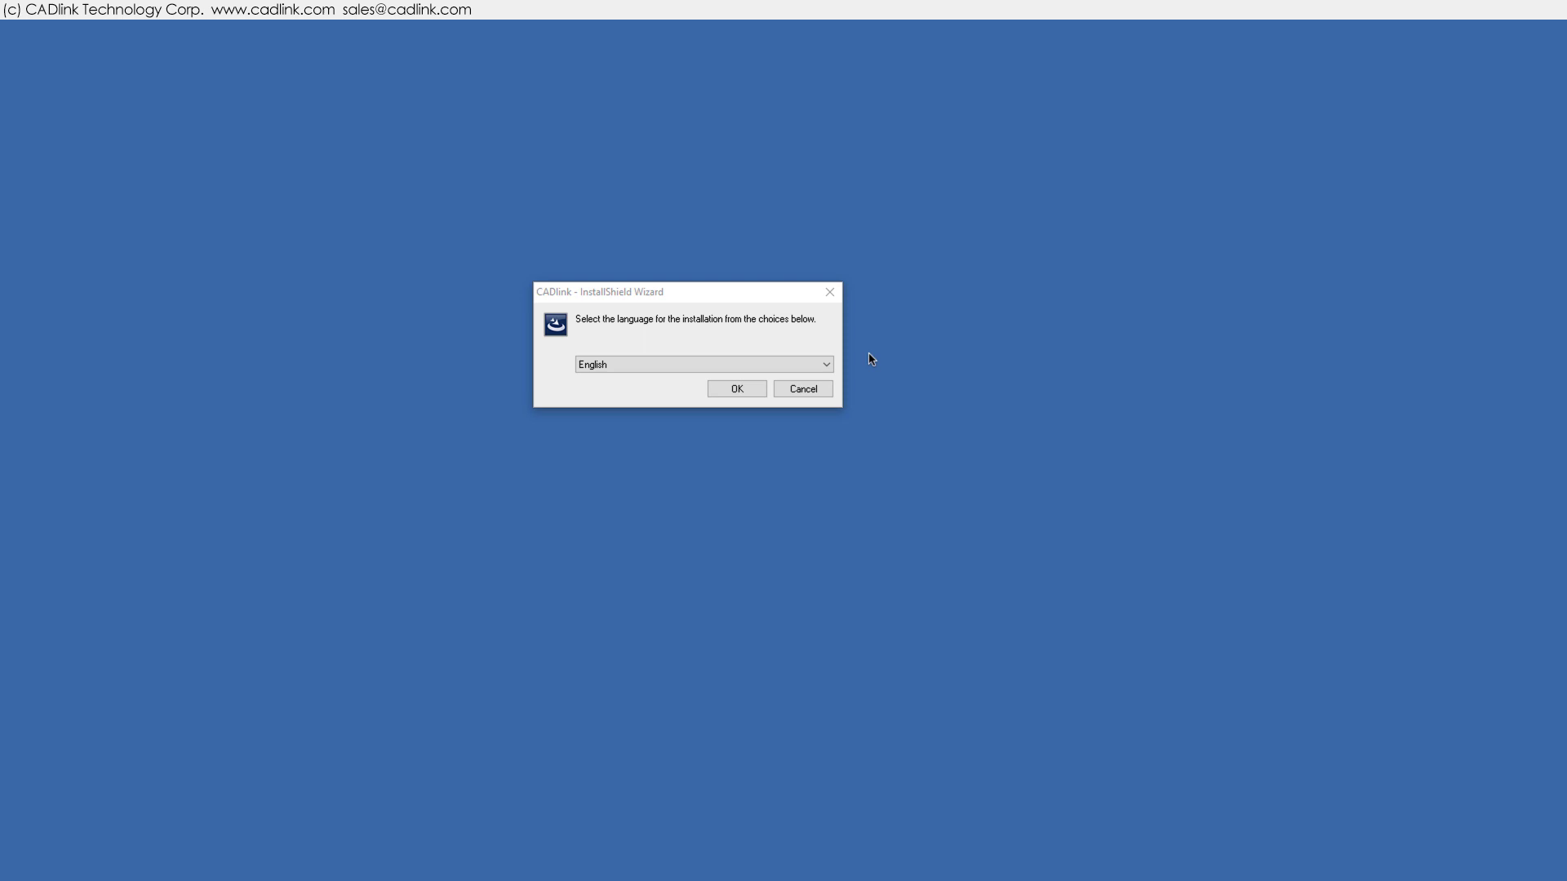
left_click(748, 389)
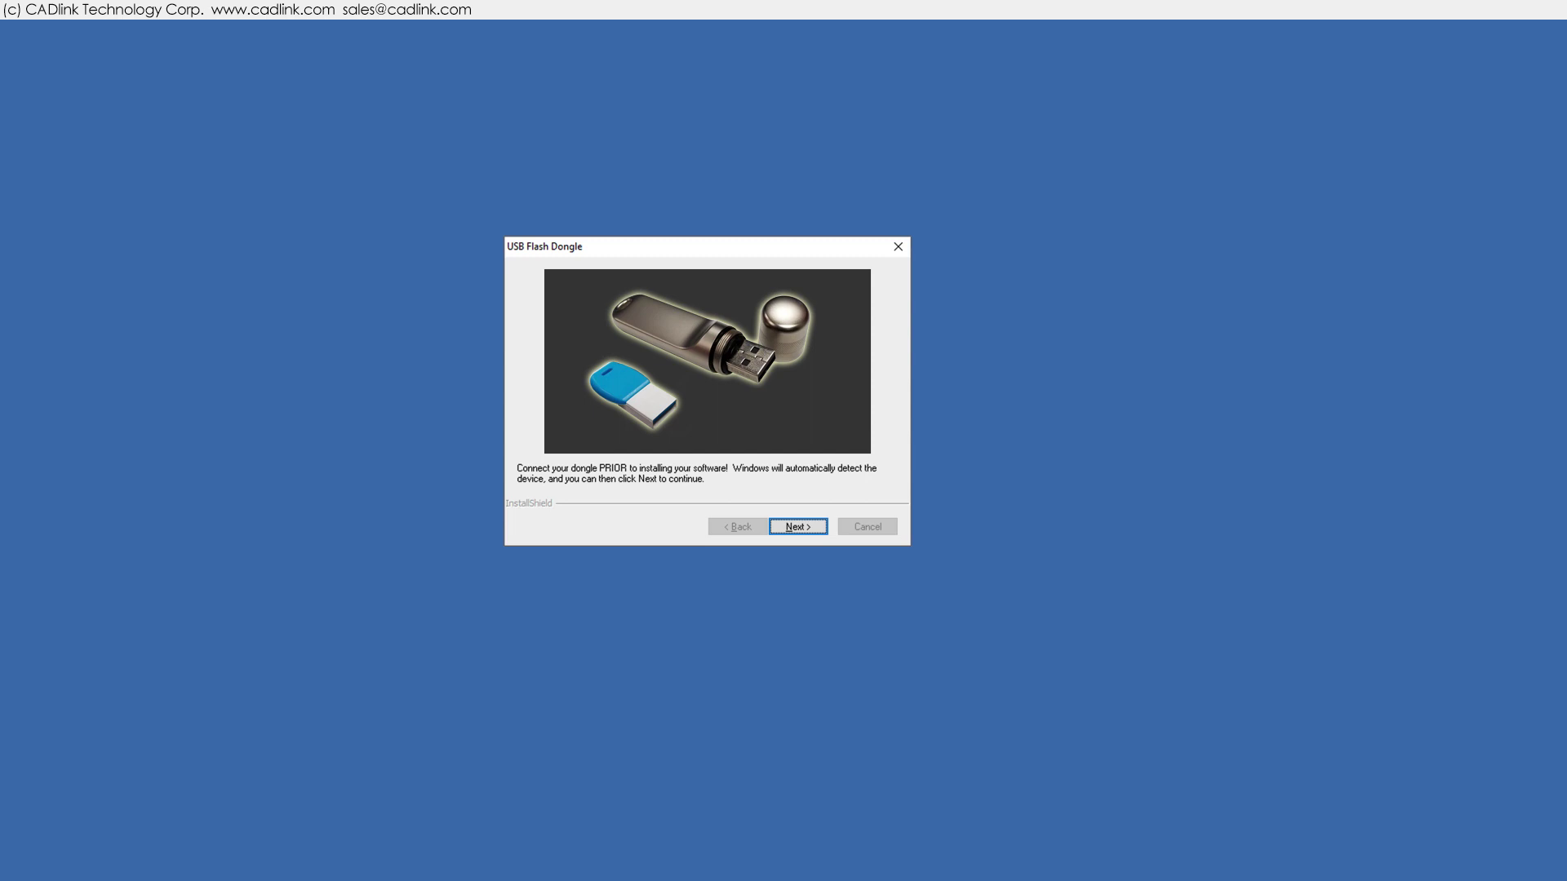
- Get past the dongle reminder and welcome page, then accept the licence agreement terms
key("Return")
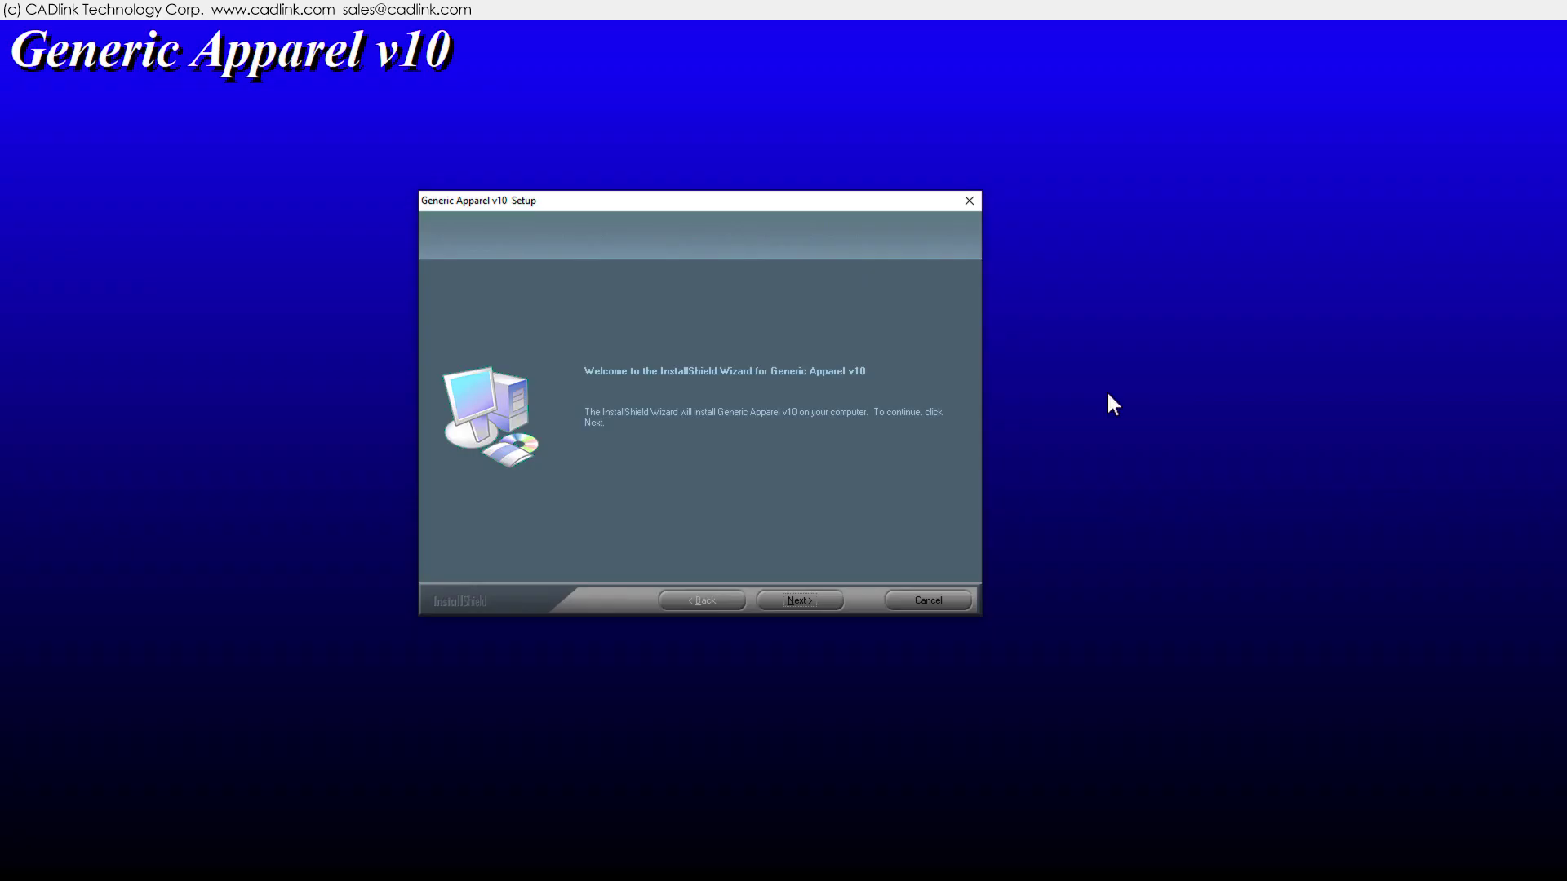
left_click(824, 596)
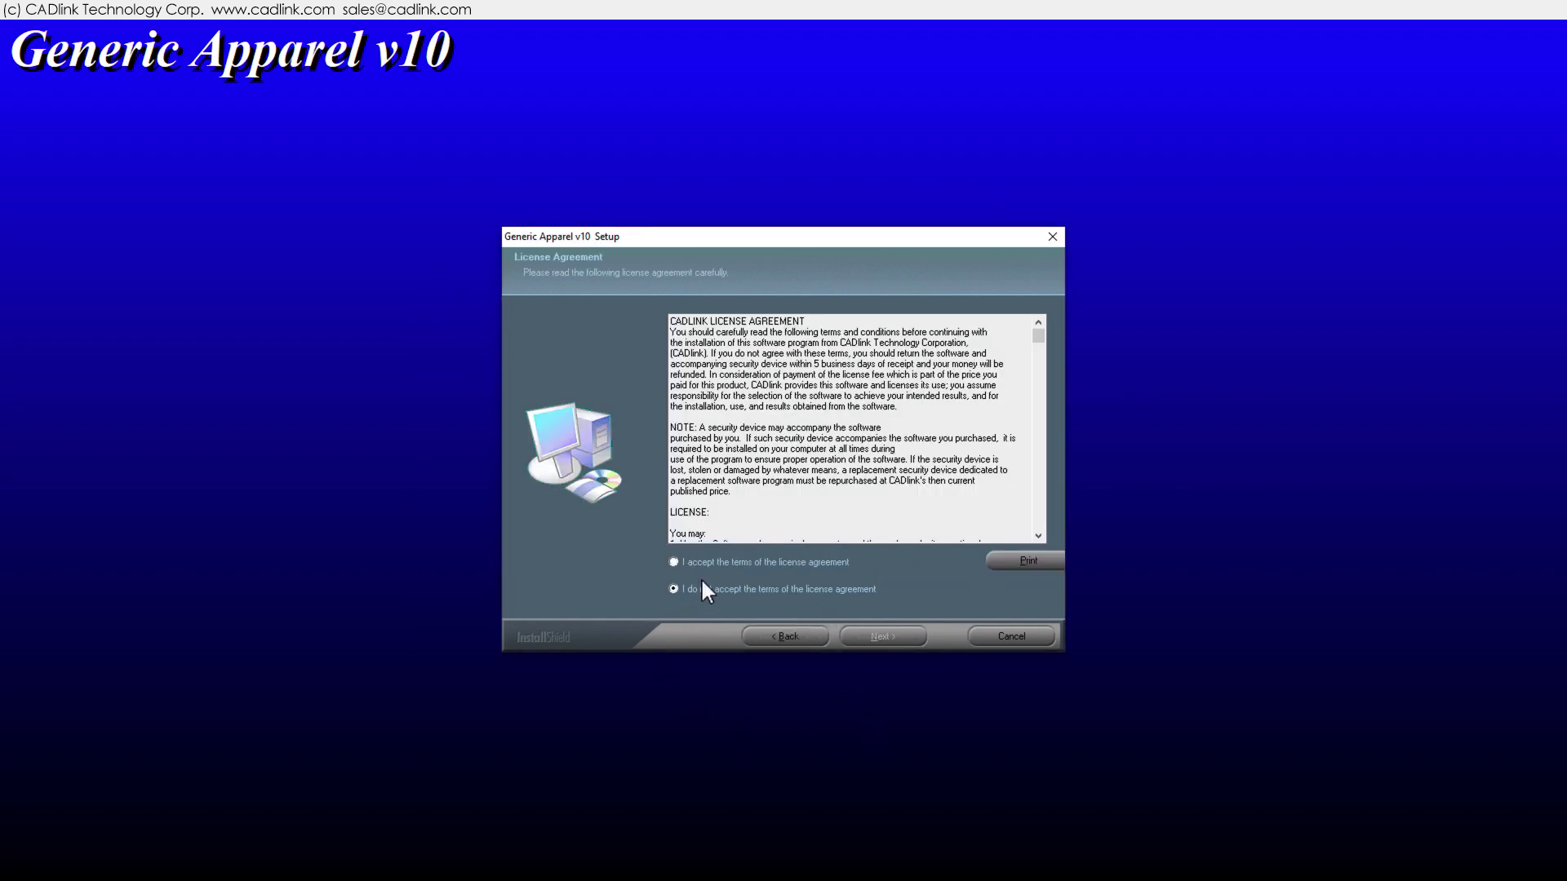
left_click(710, 562)
left_click(883, 636)
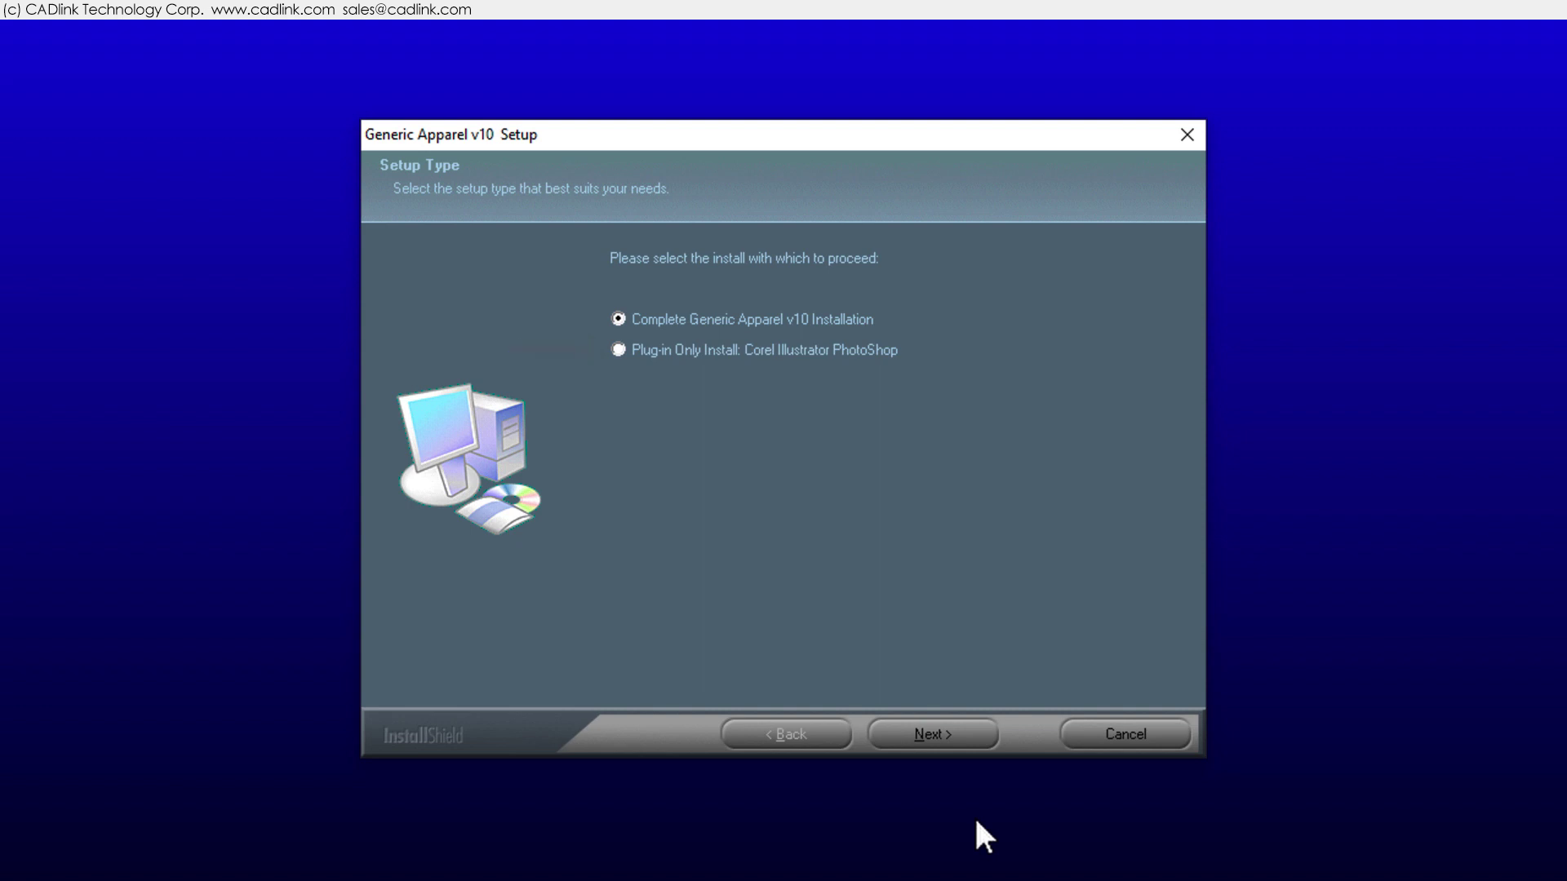
- Install the Complete setup into C:\Generic Apparel Q10 with the default program folder
left_click(956, 736)
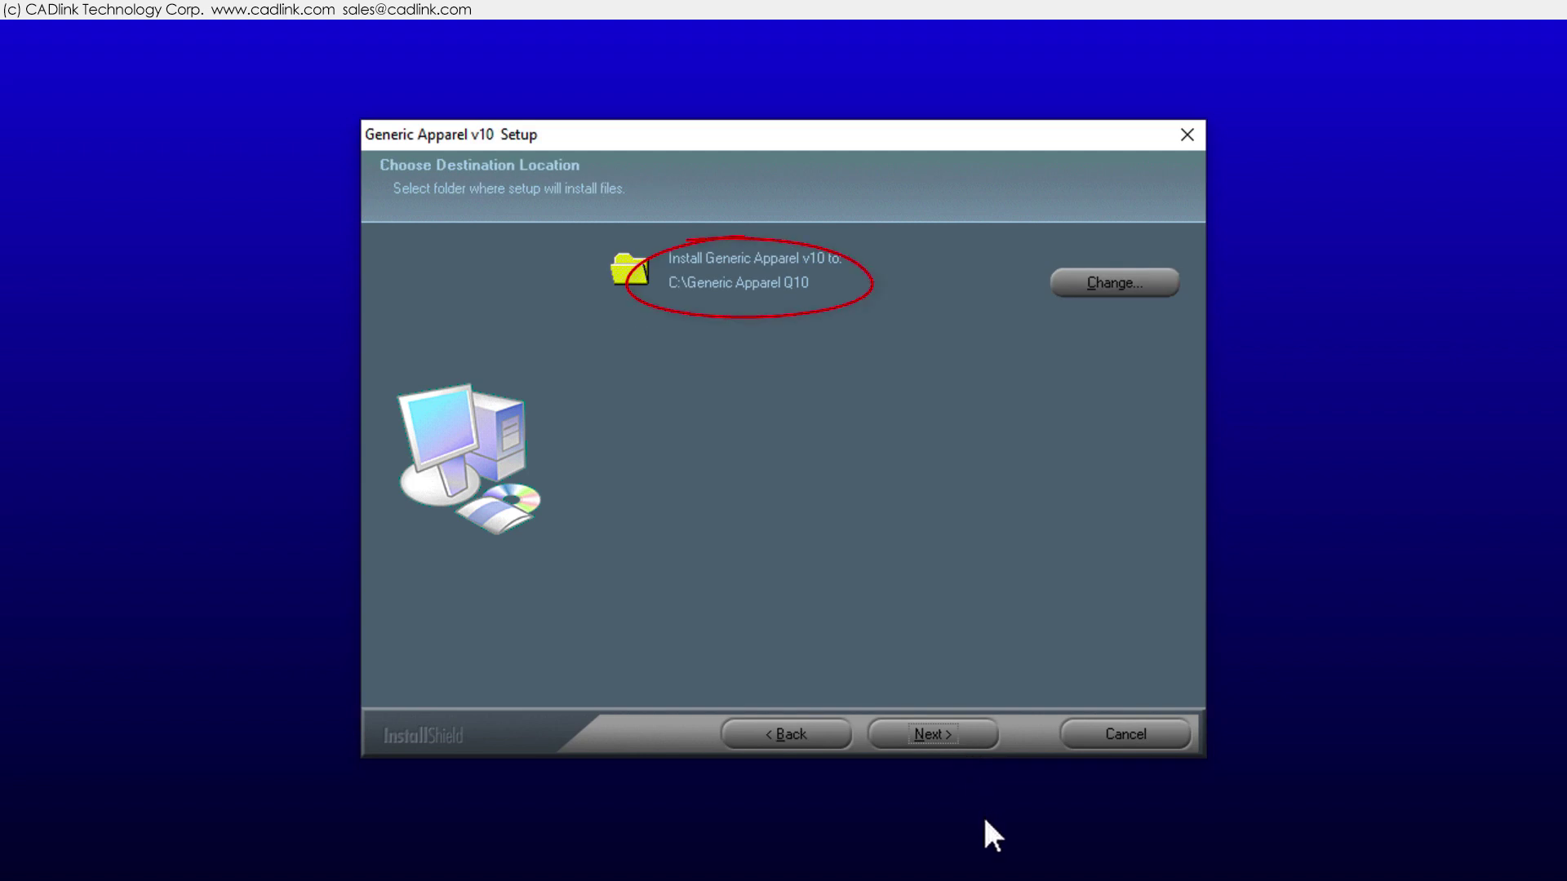
left_click(993, 737)
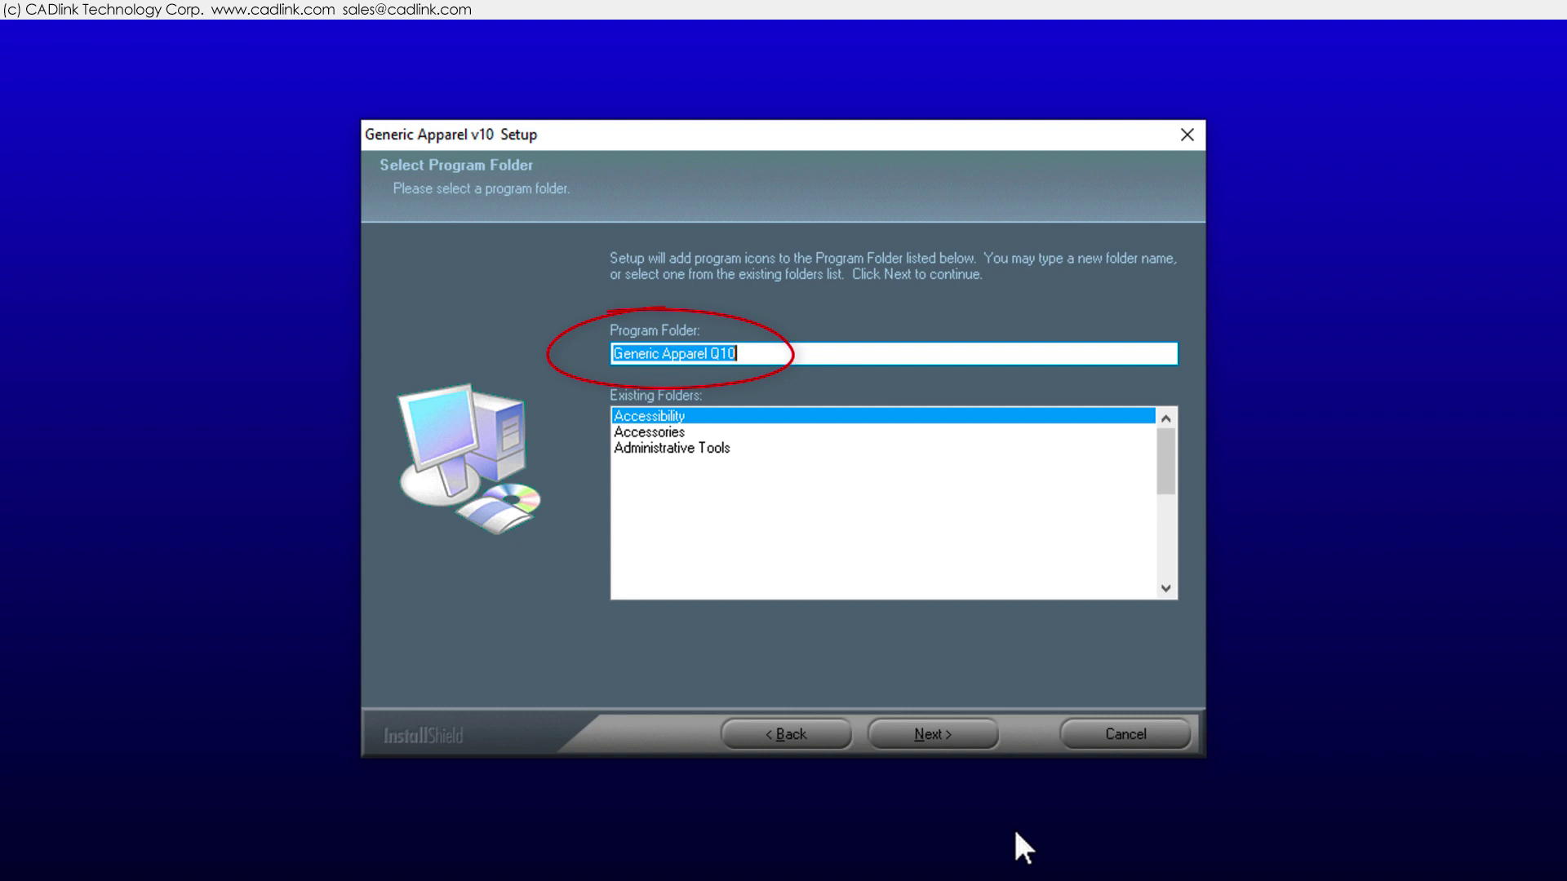
left_click(962, 734)
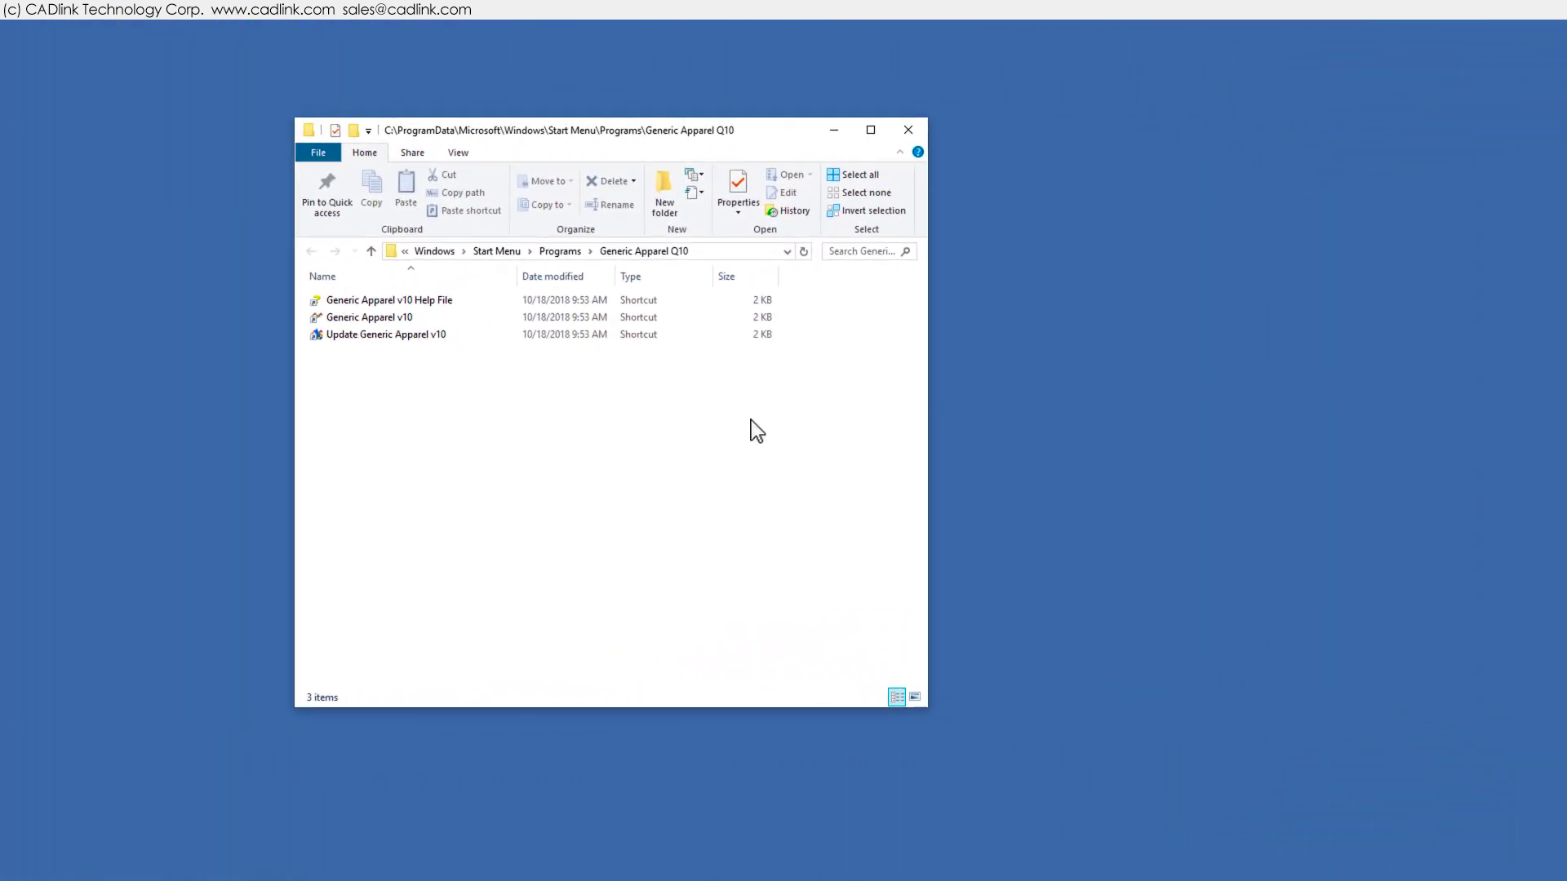
- Start Generic Apparel v10 from its shortcut in the Generic Apparel Q10 Start Menu folder
double_click(399, 319)
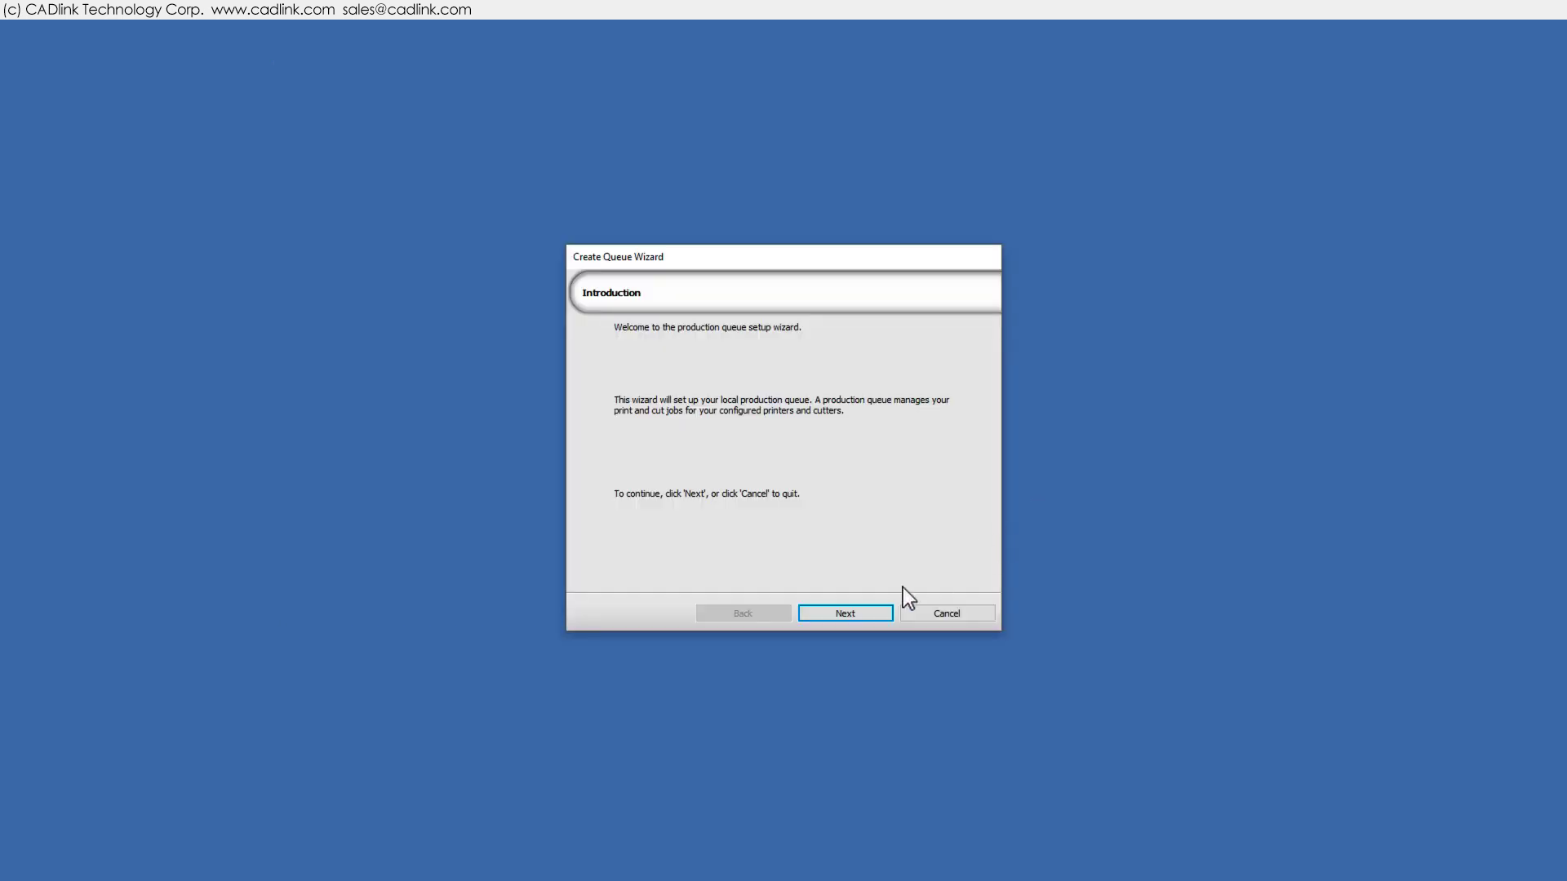
- Run the Create Queue Wizard and add the Acme Apparel printer
left_click(875, 613)
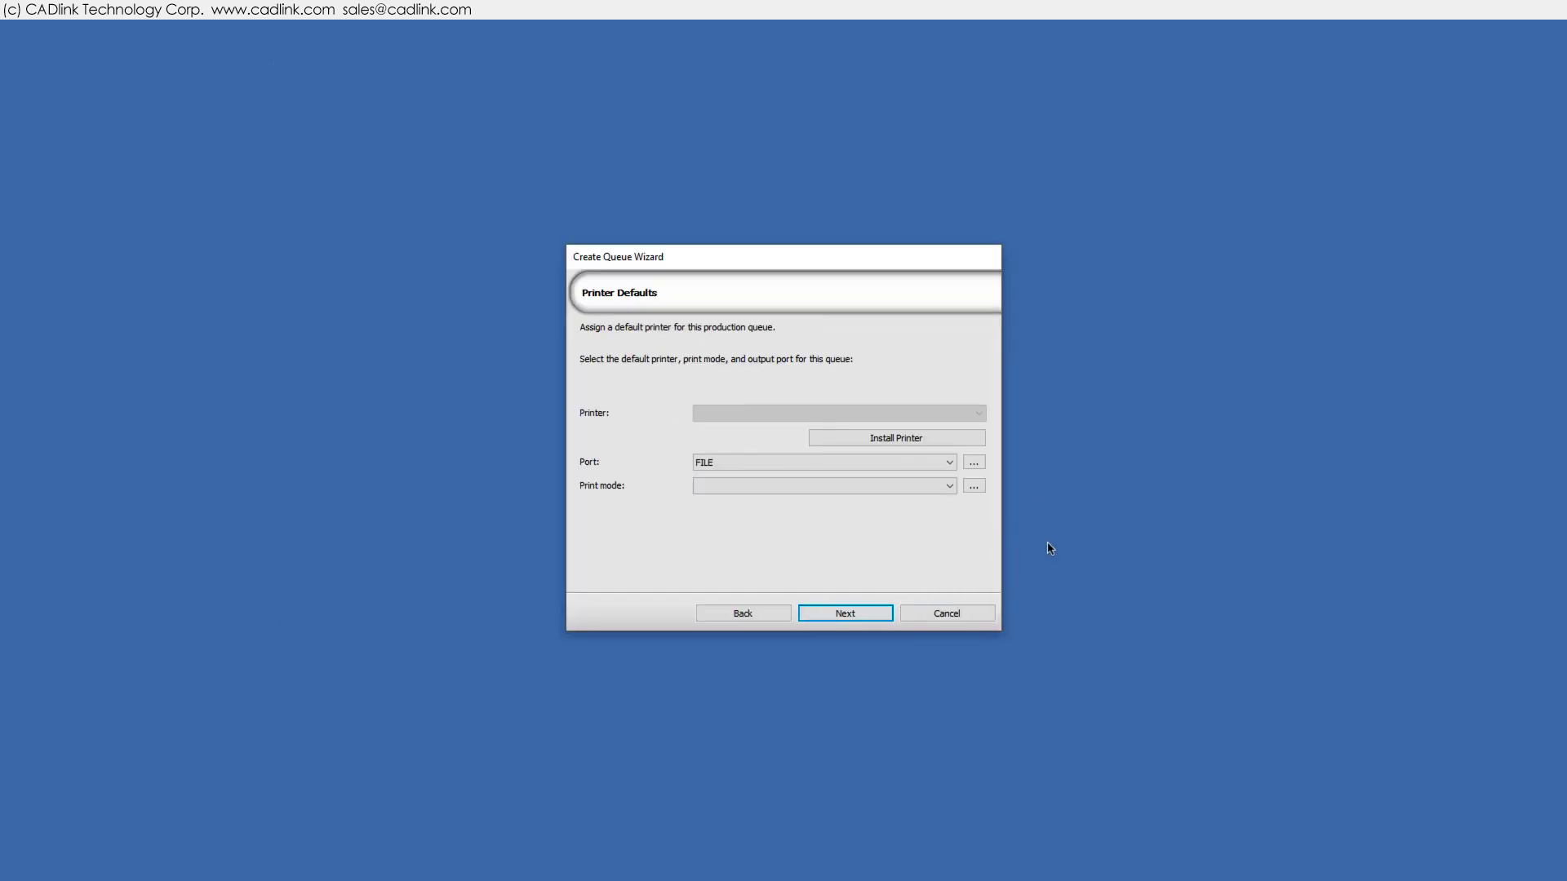
left_click(978, 439)
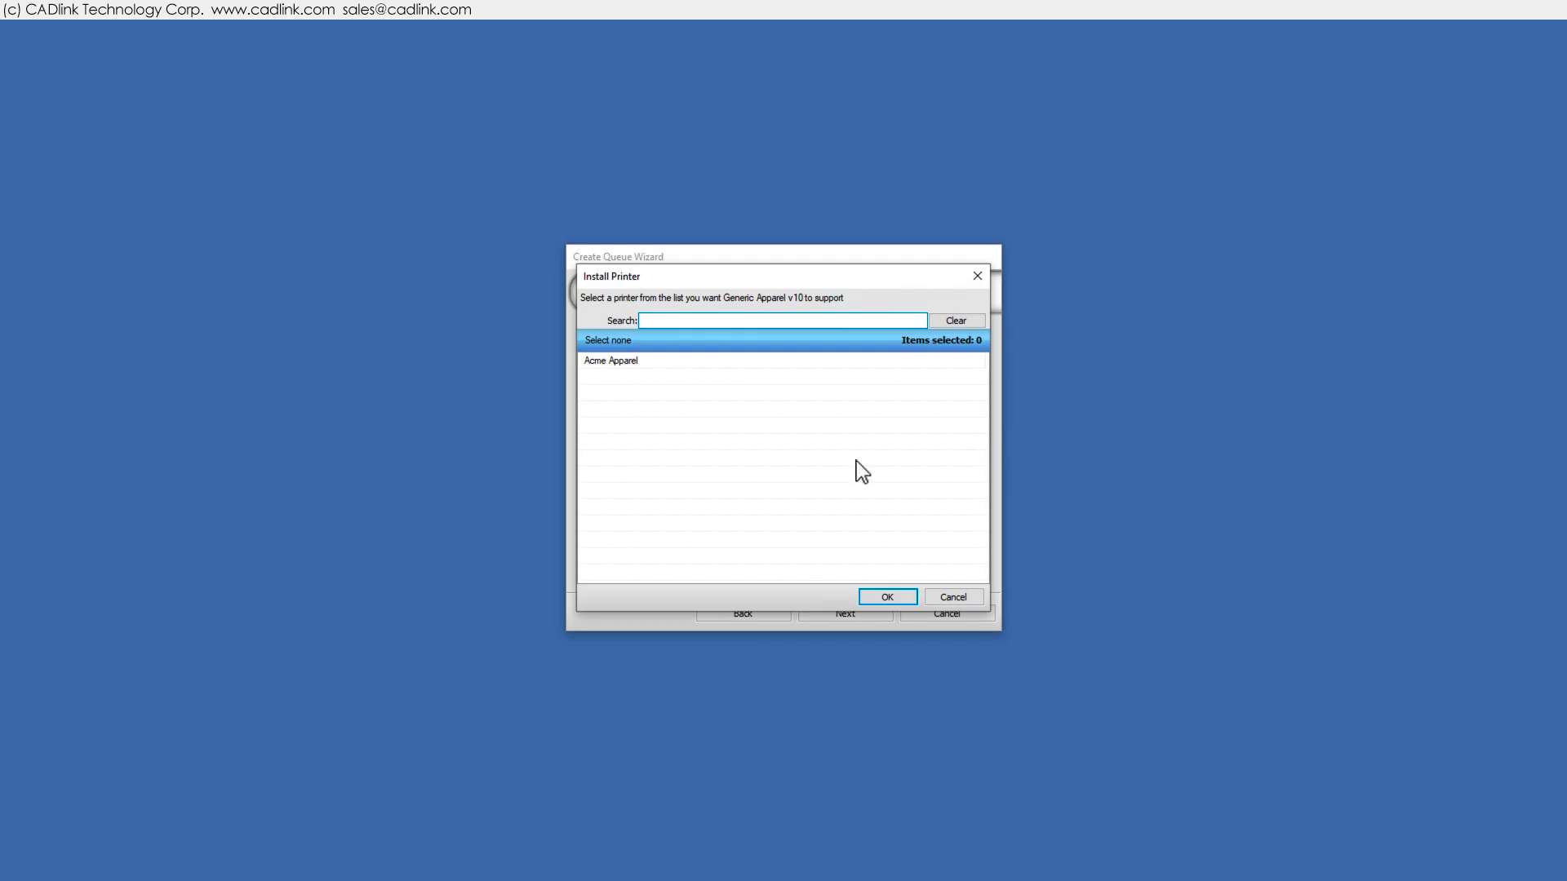
left_click(679, 363)
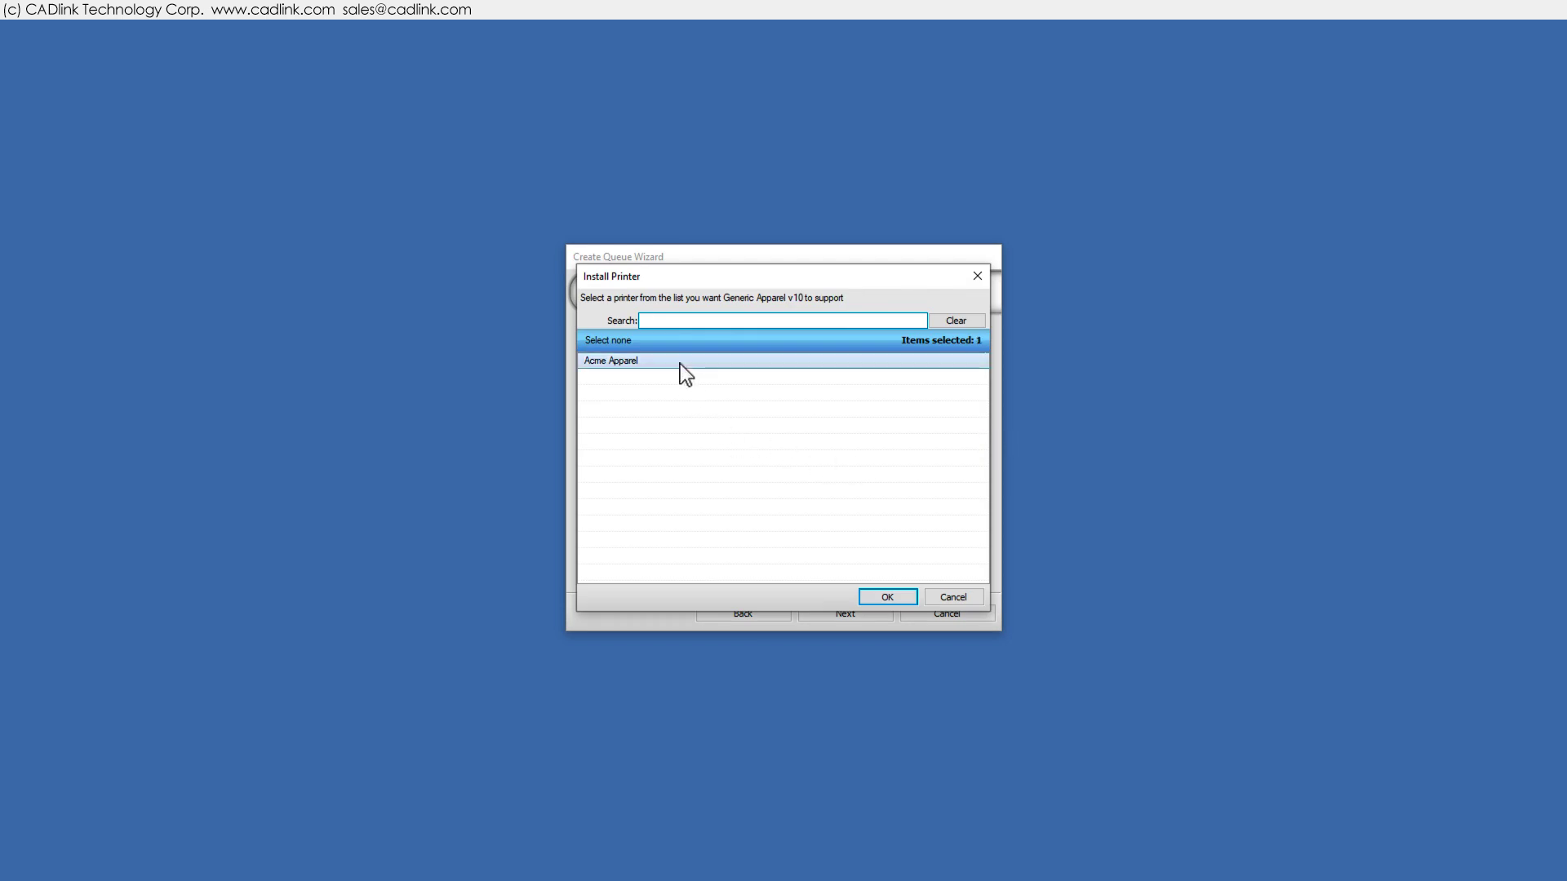
left_click(884, 598)
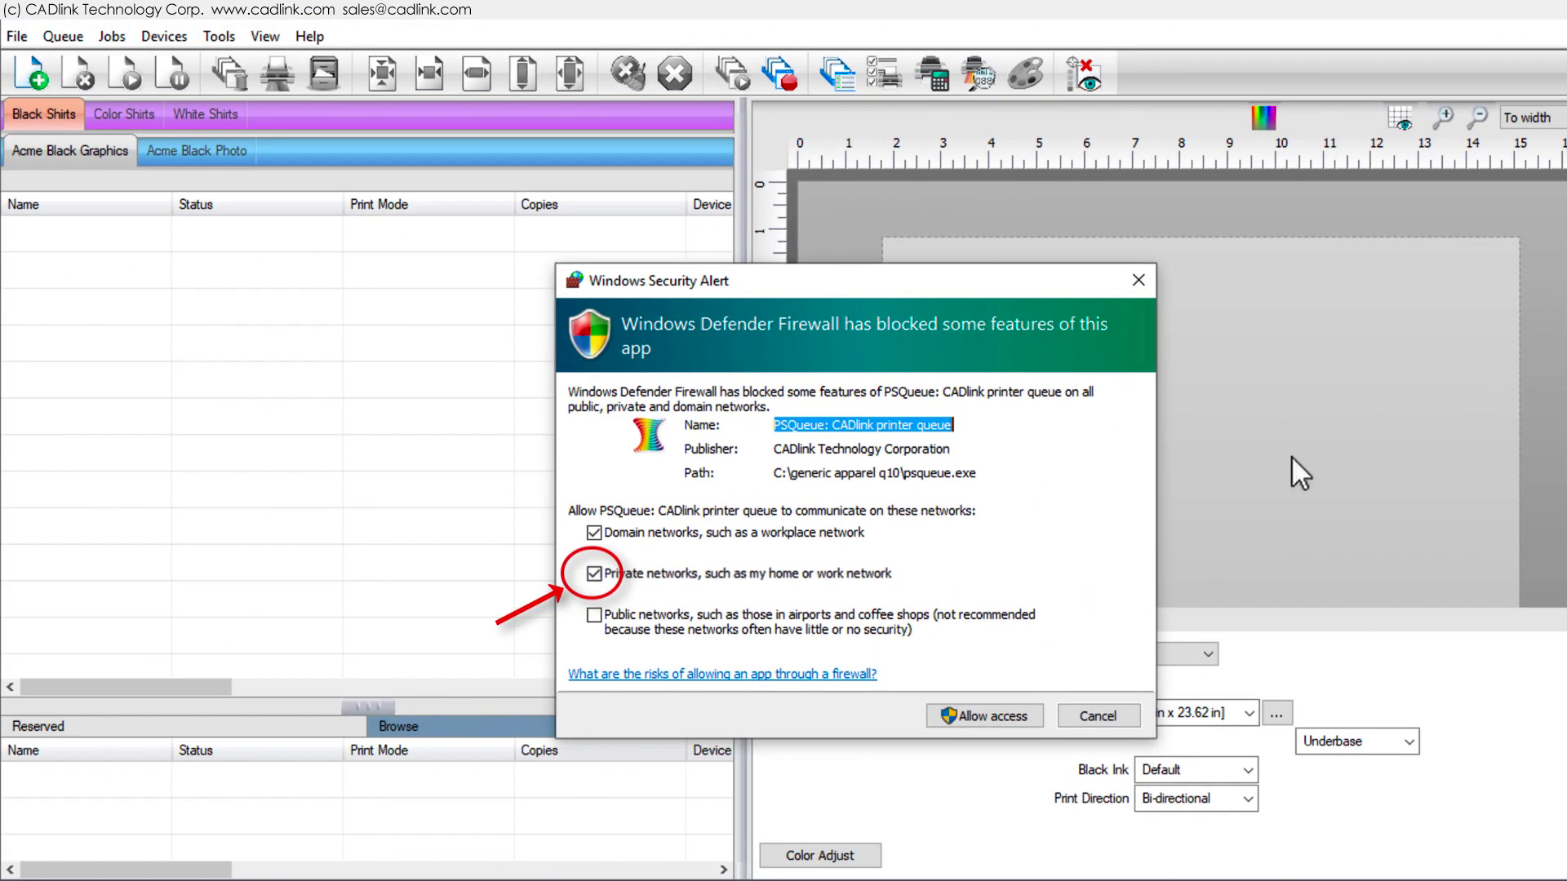
- Allow the PSQueue printer queue through the Windows Defender Firewall
left_click(1014, 716)
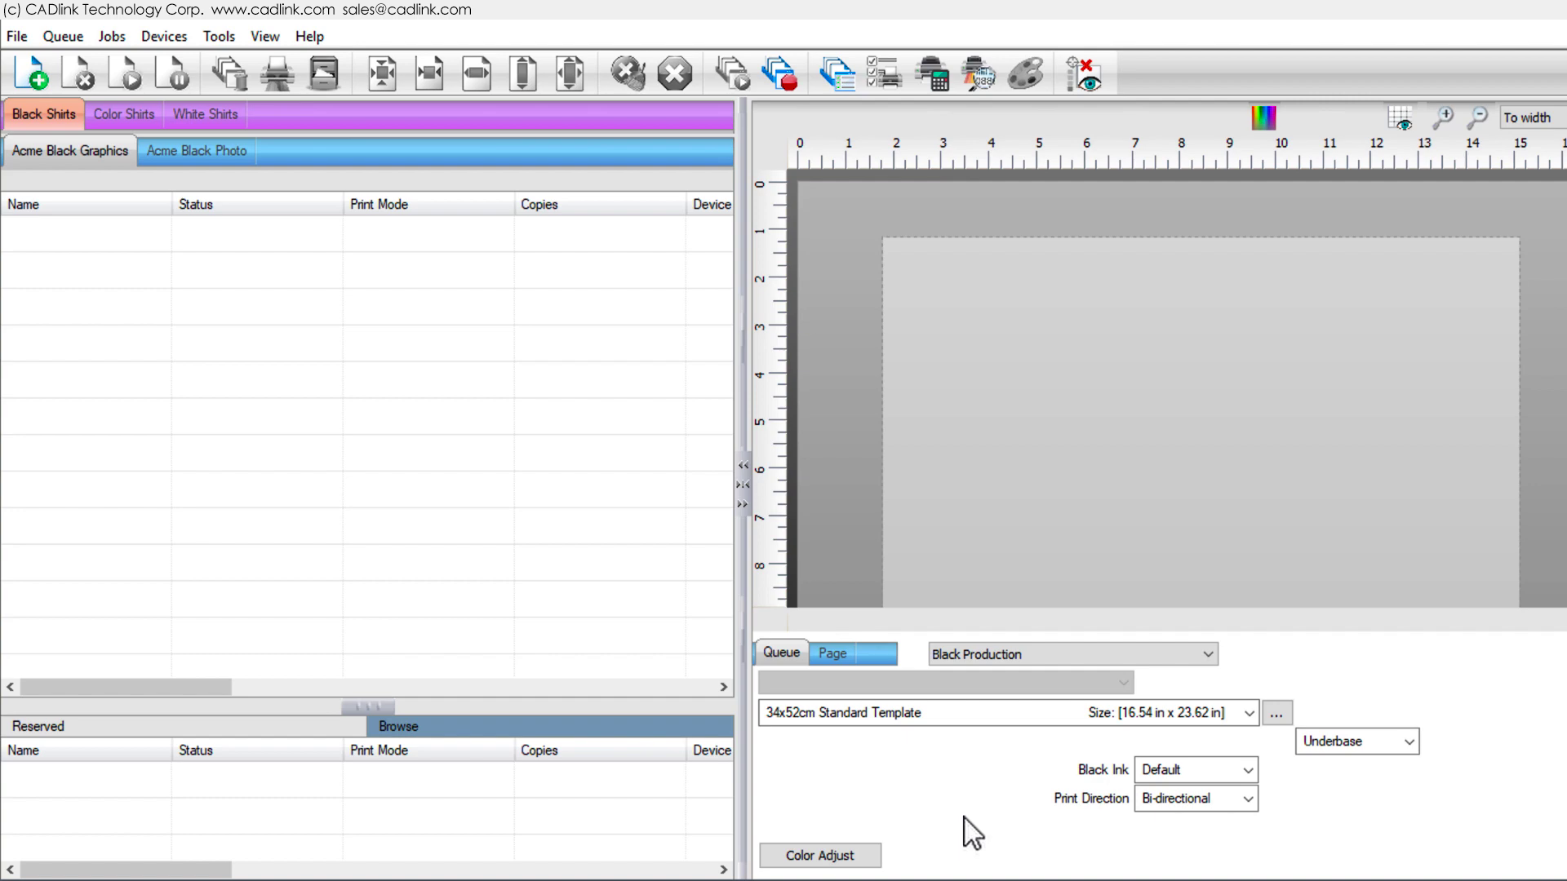
- In Queue Manager, switch the Acme queues' port from FILE to Printer_USB001+
left_click(54, 36)
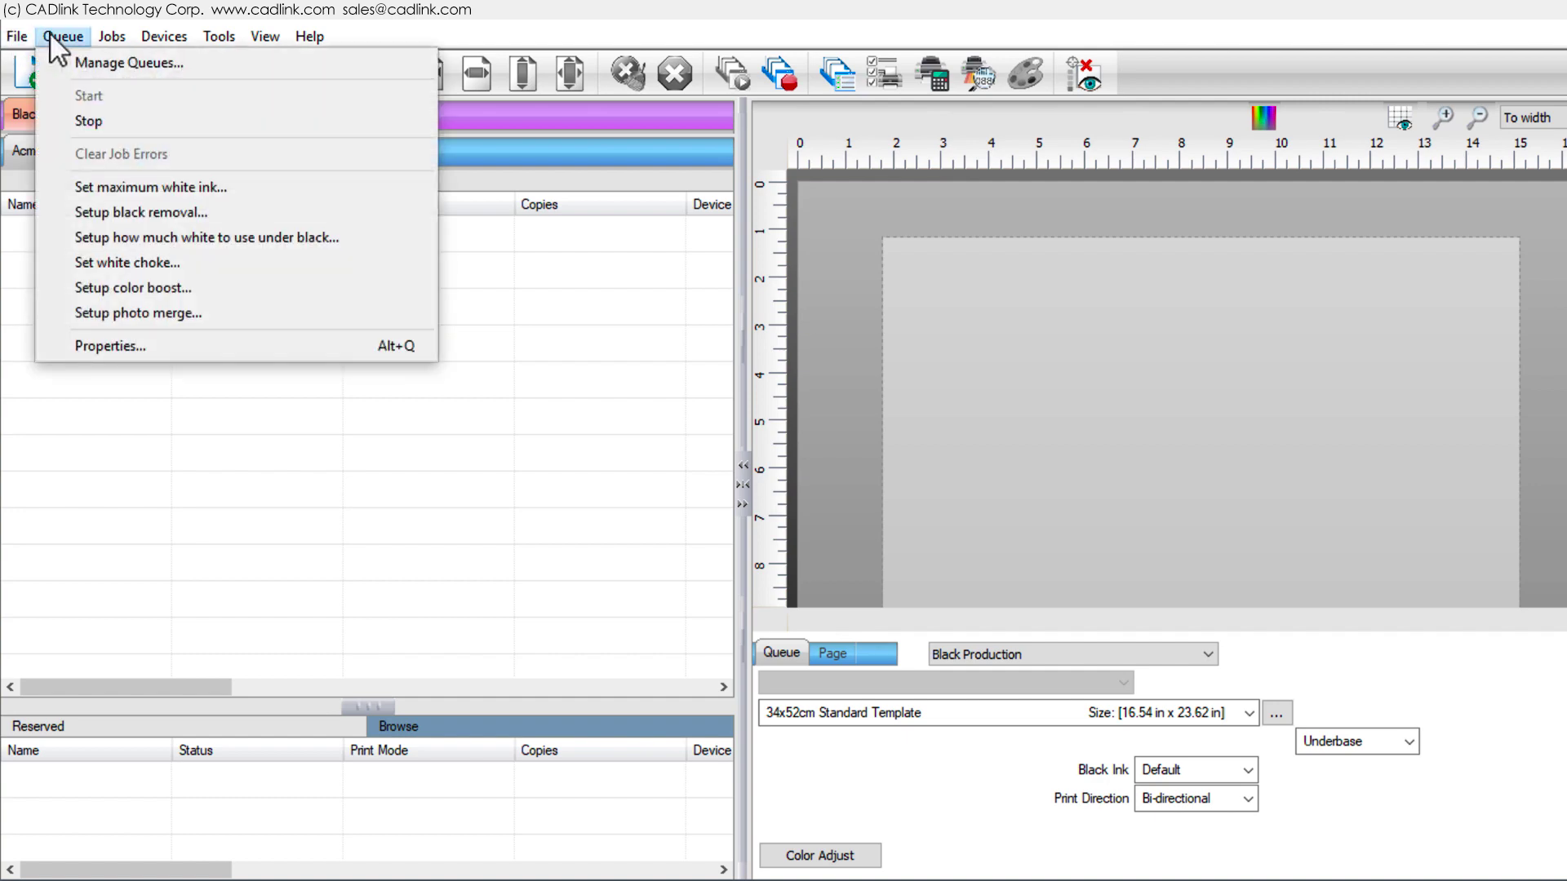
left_click(86, 63)
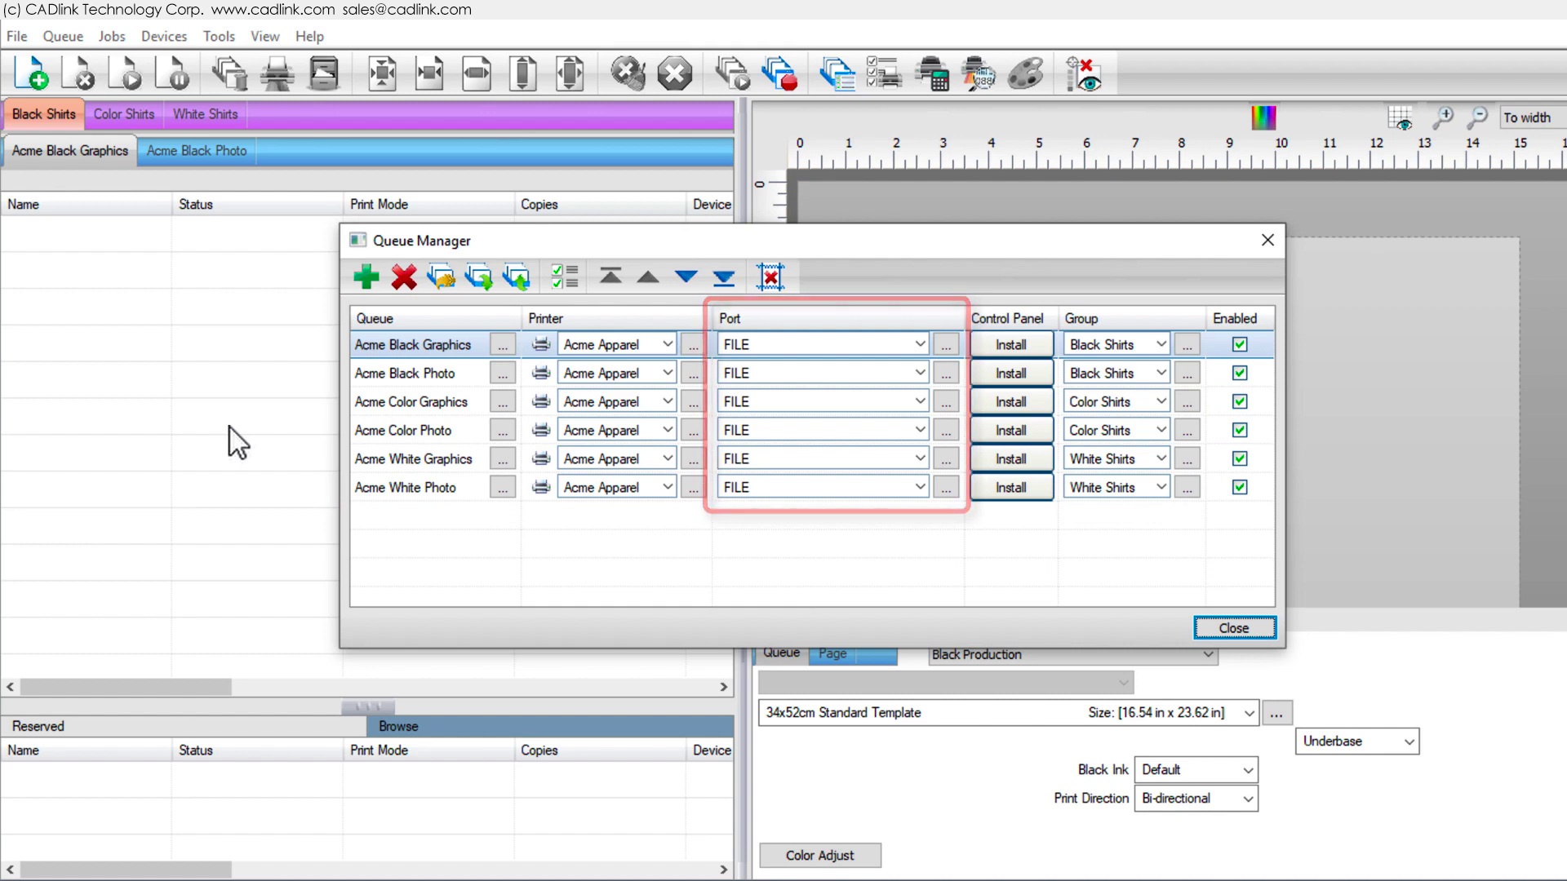
left_click(920, 343)
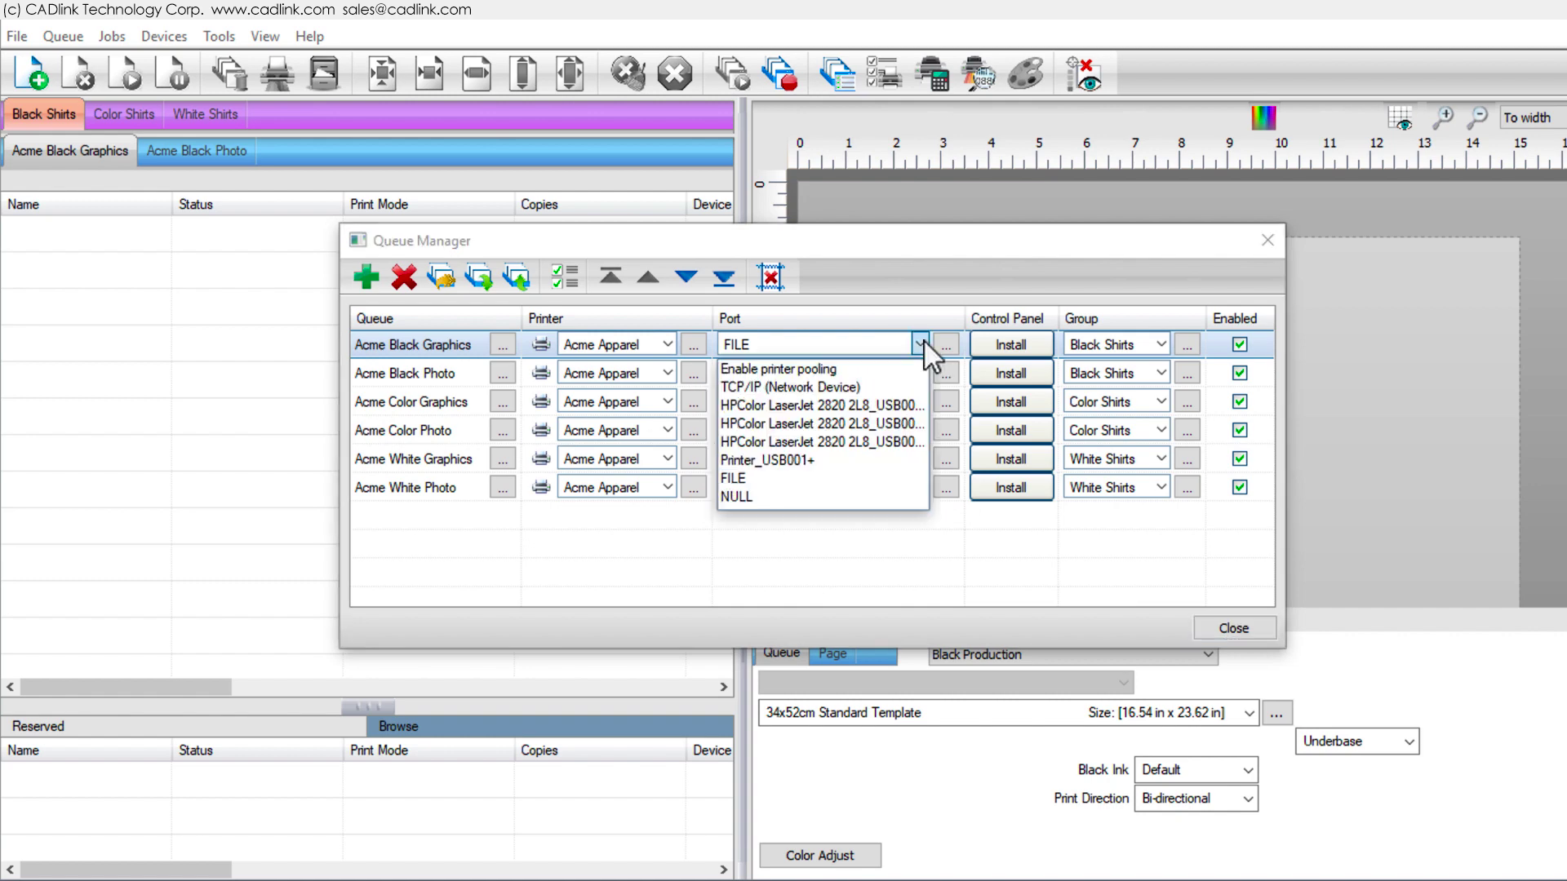
left_click(869, 457)
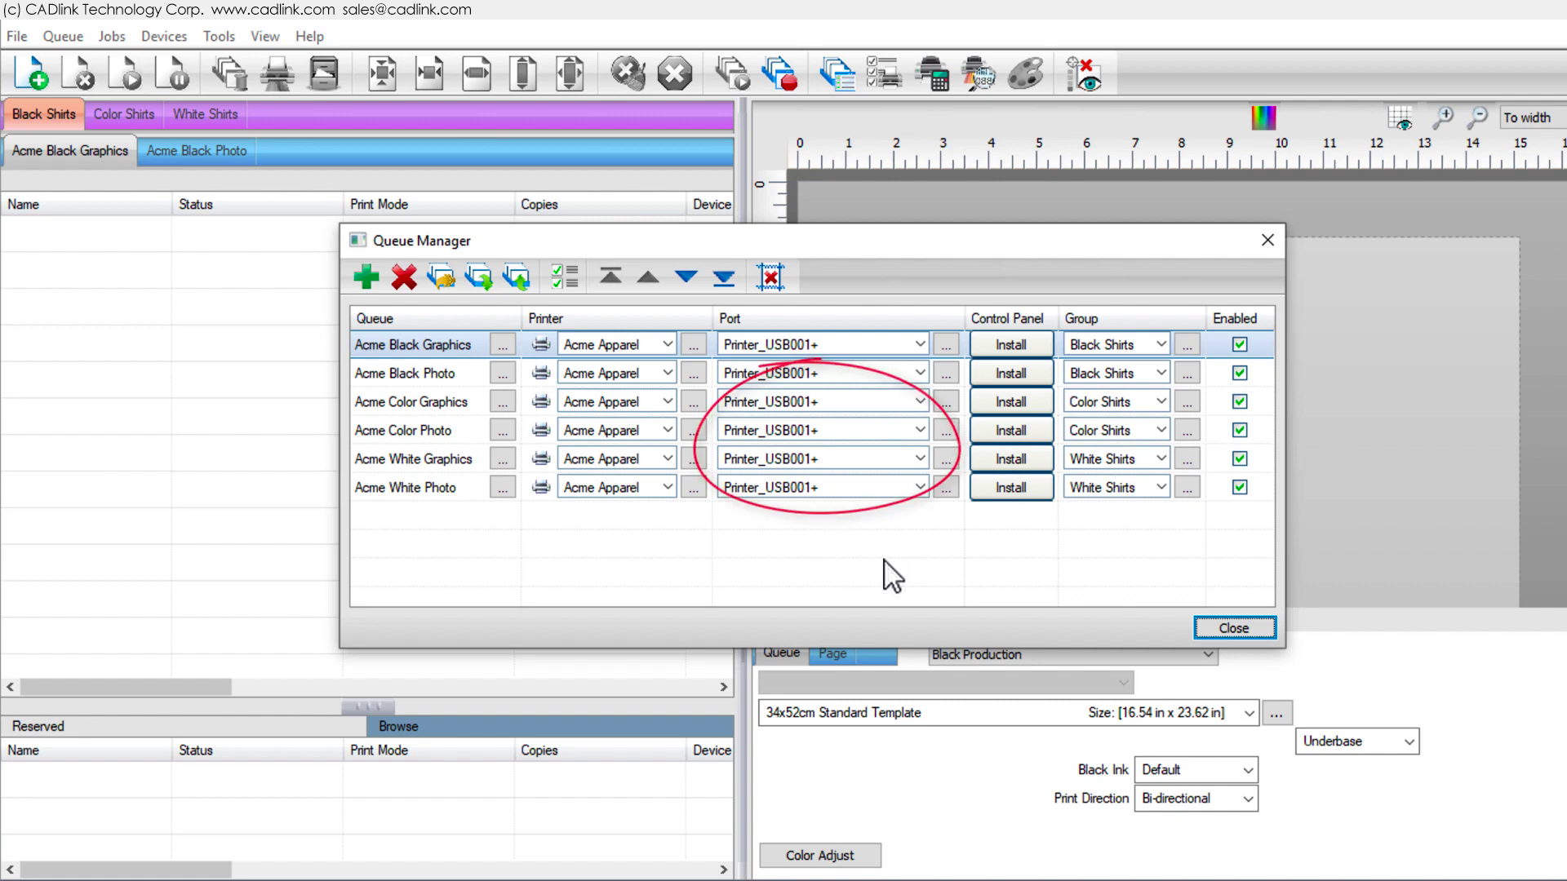
left_click(919, 346)
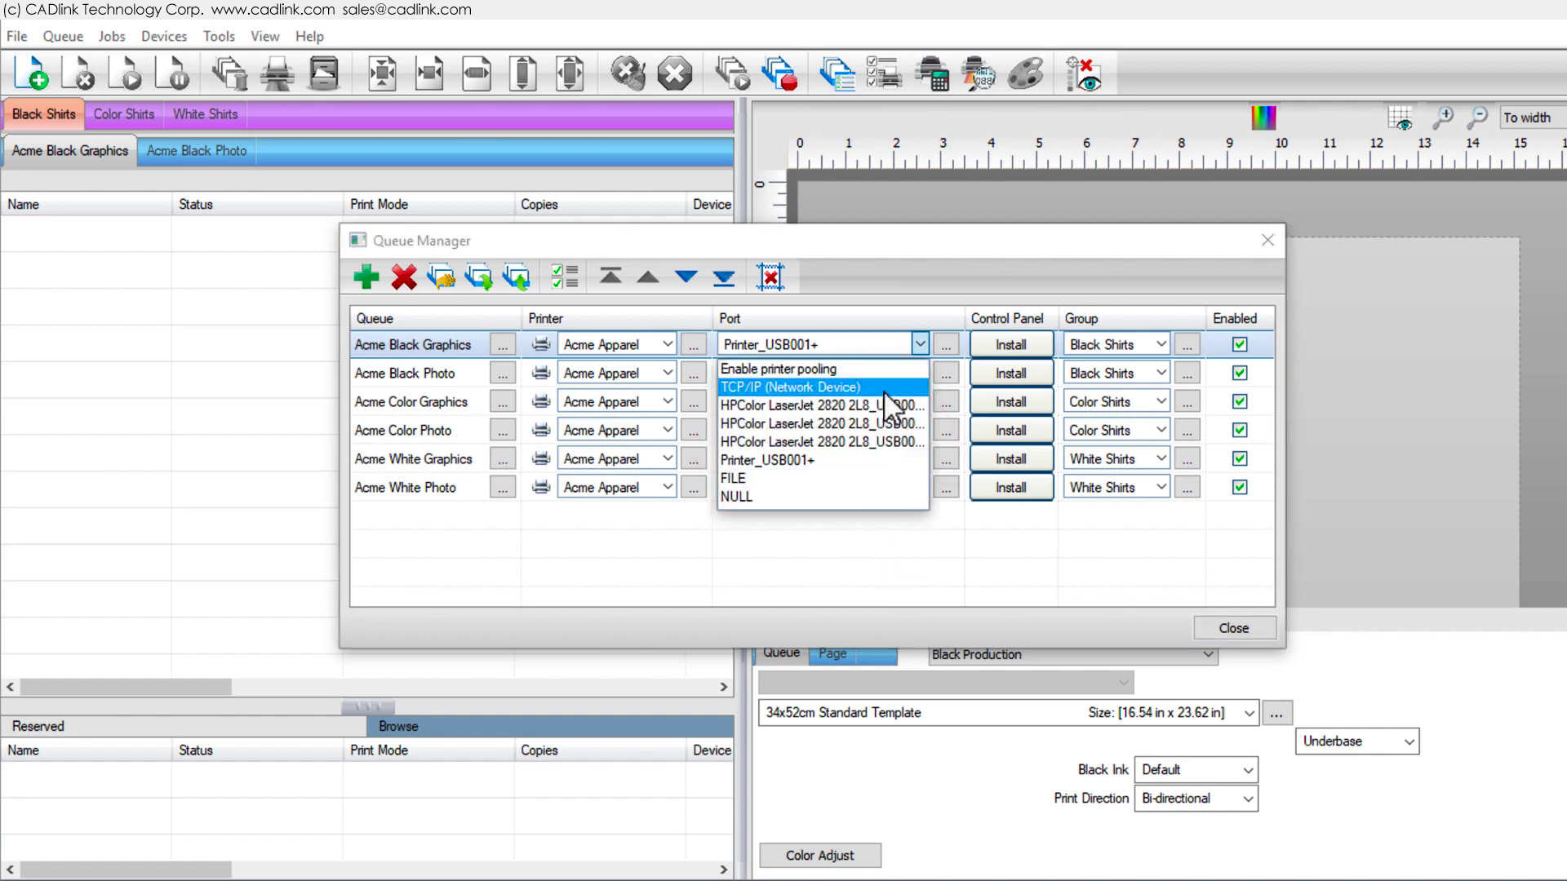
- Select the TCP/IP (Network Device) port and view its Remote Printing settings
left_click(885, 390)
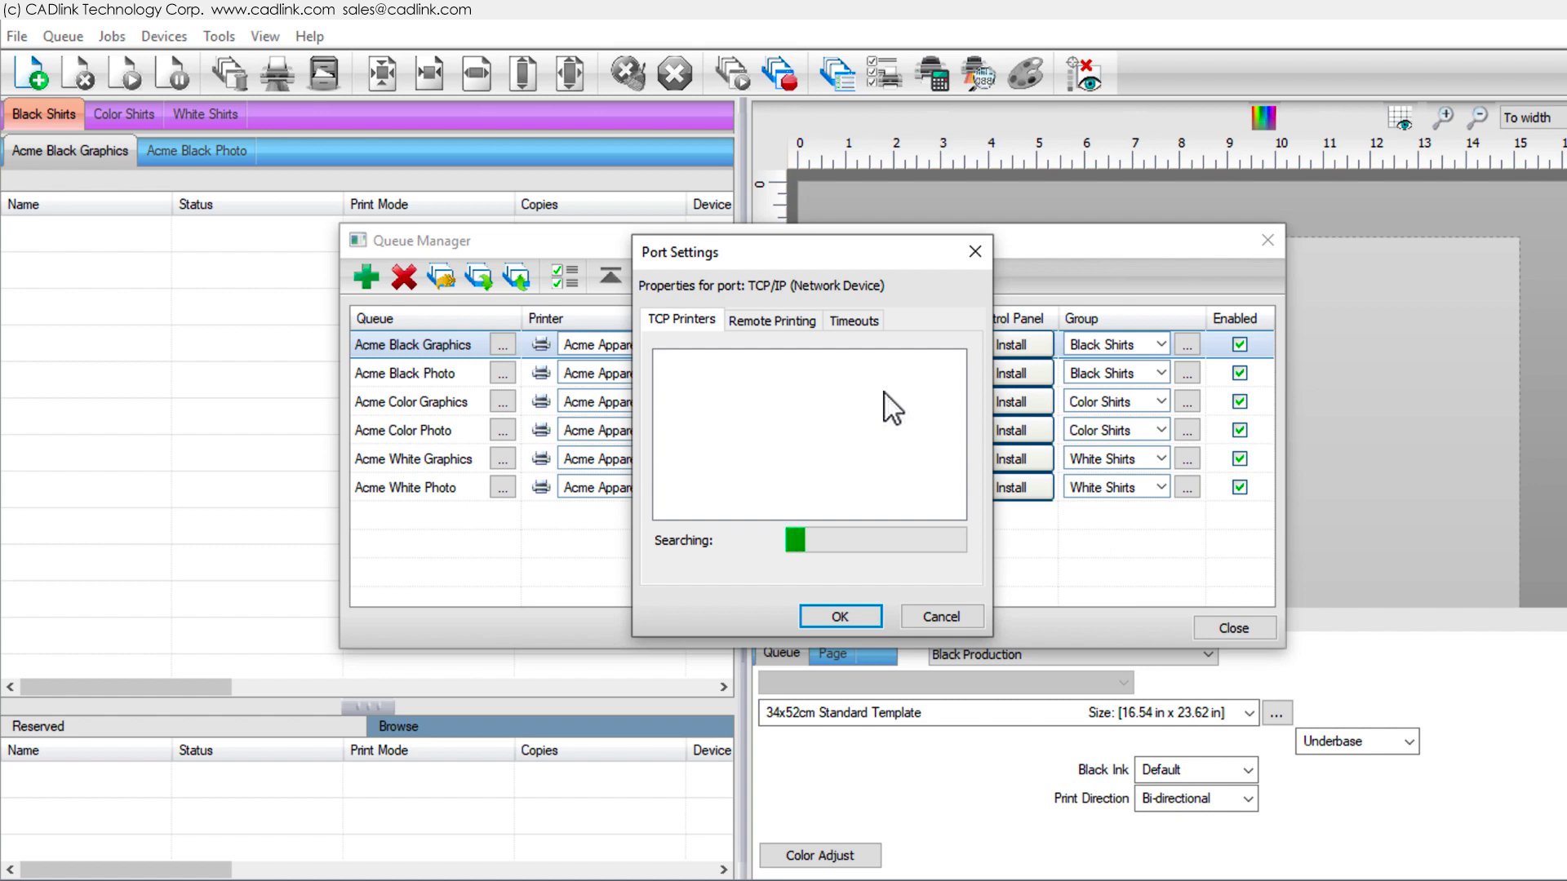
left_click(789, 322)
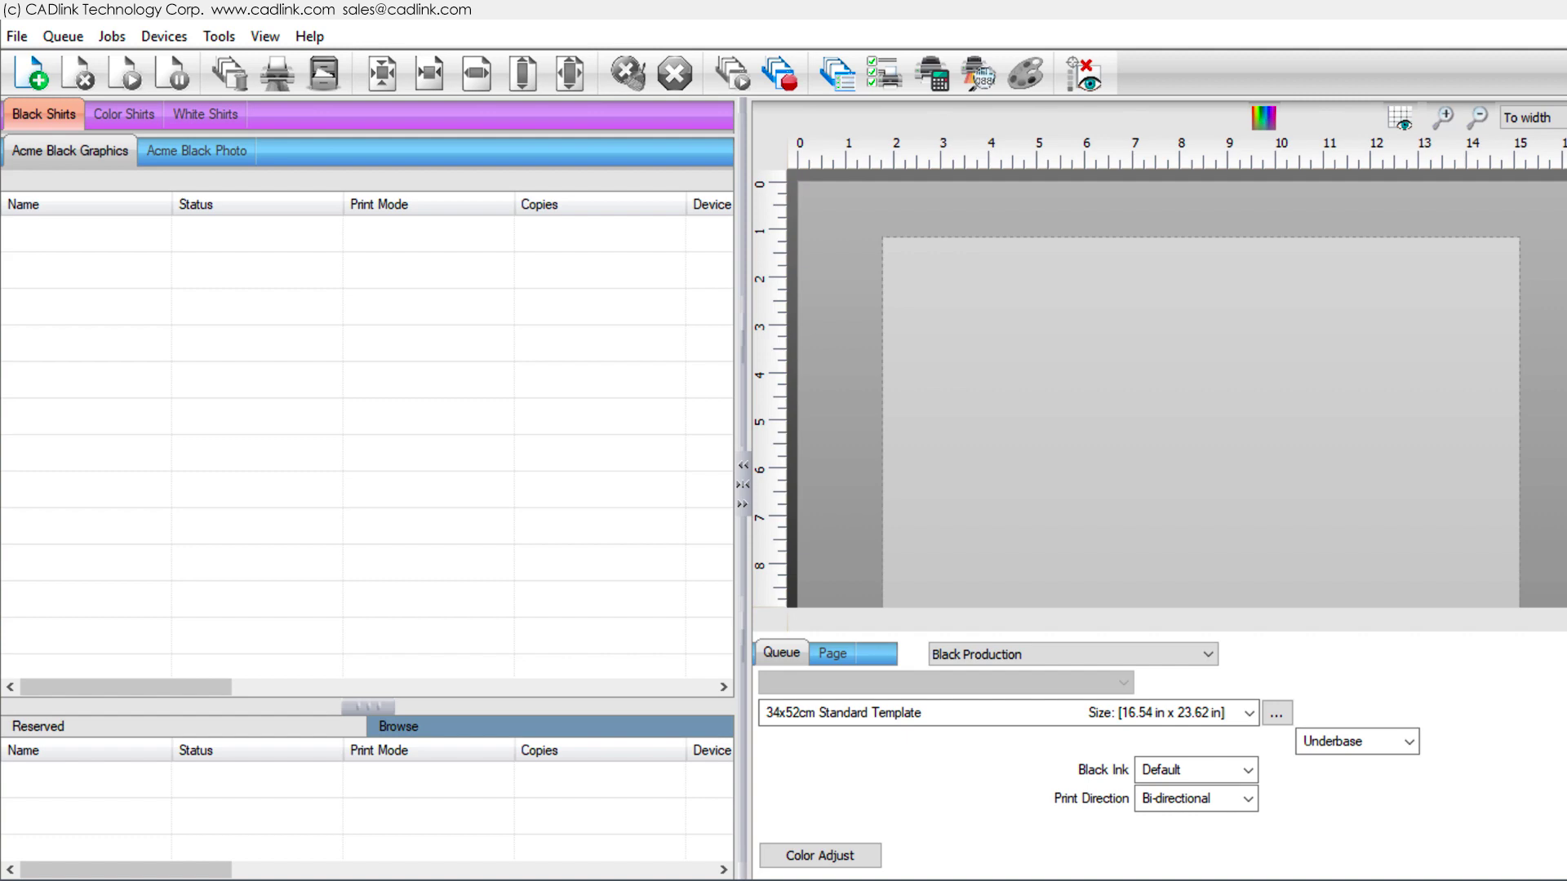
- Send the Creekside Black shirt test page to the Black Shirts queue and open the job's actions
left_click(174, 35)
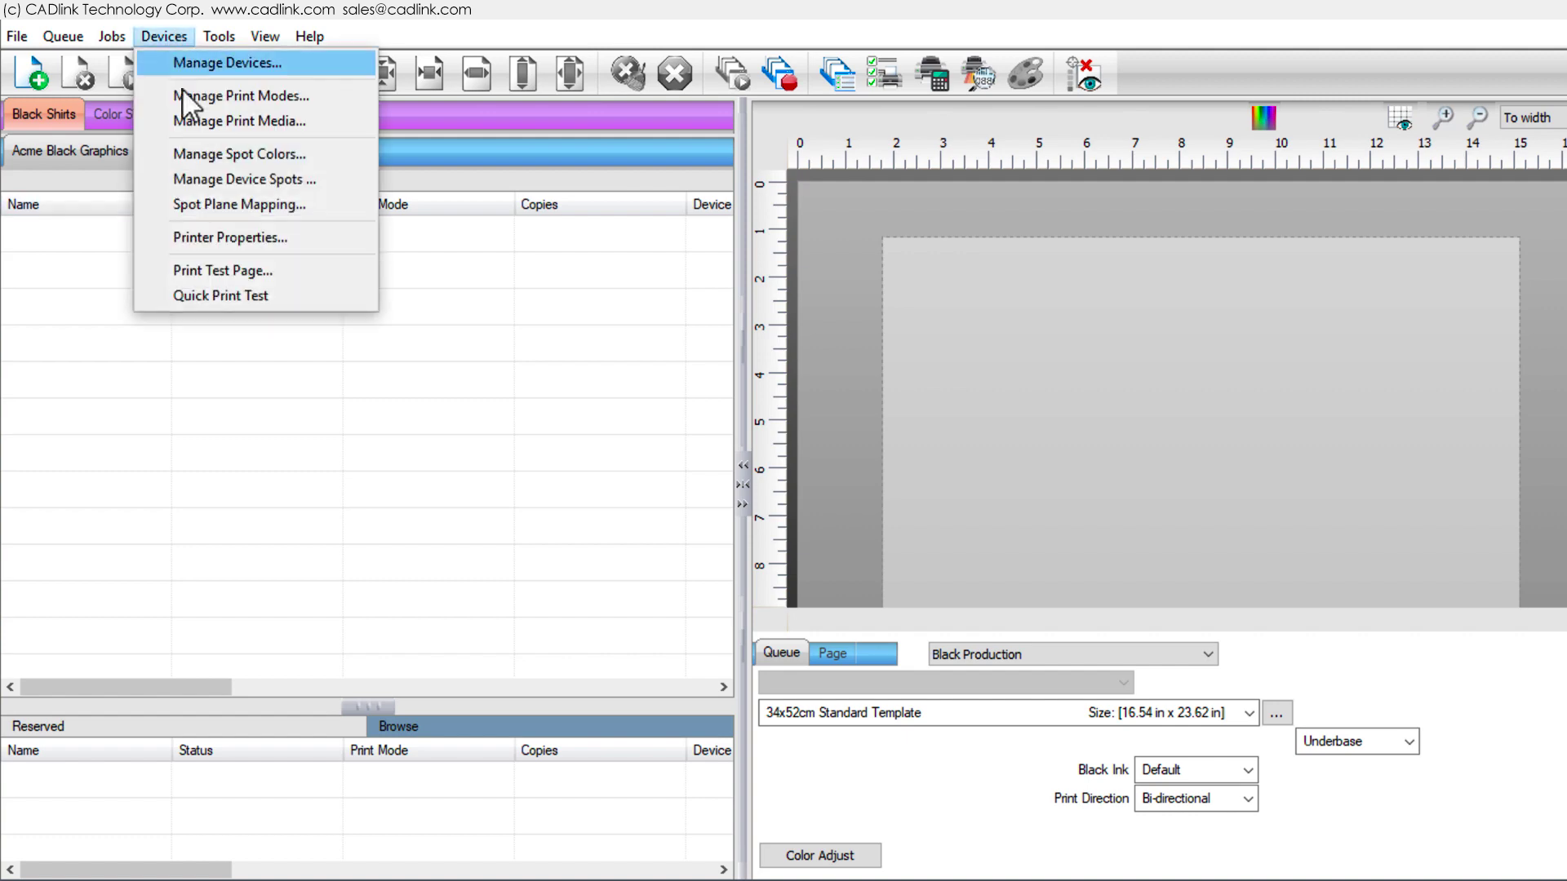
left_click(196, 269)
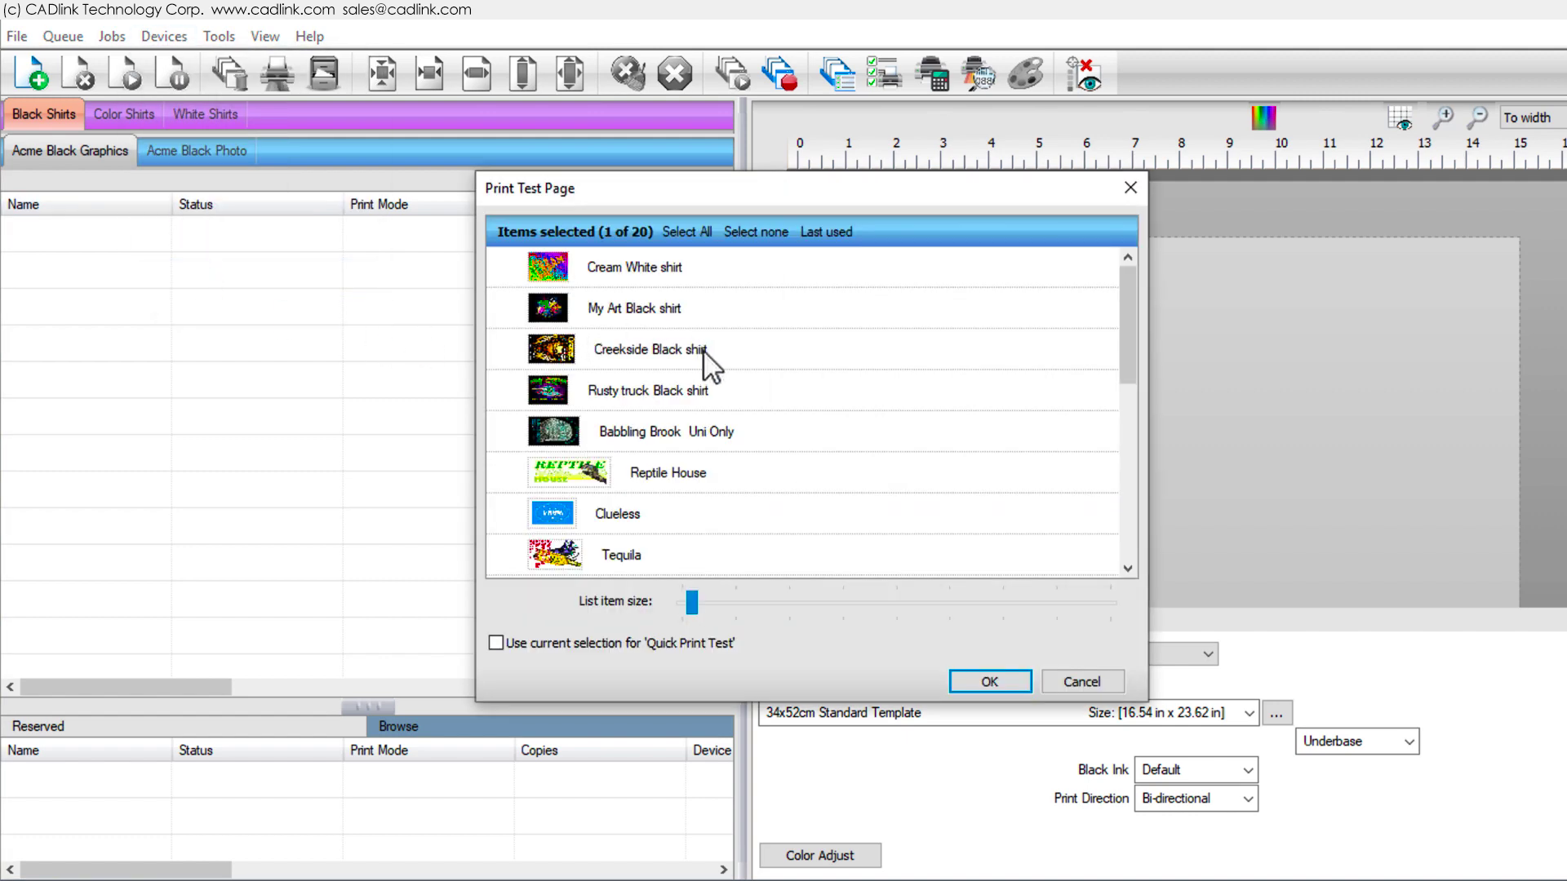
left_click(704, 353)
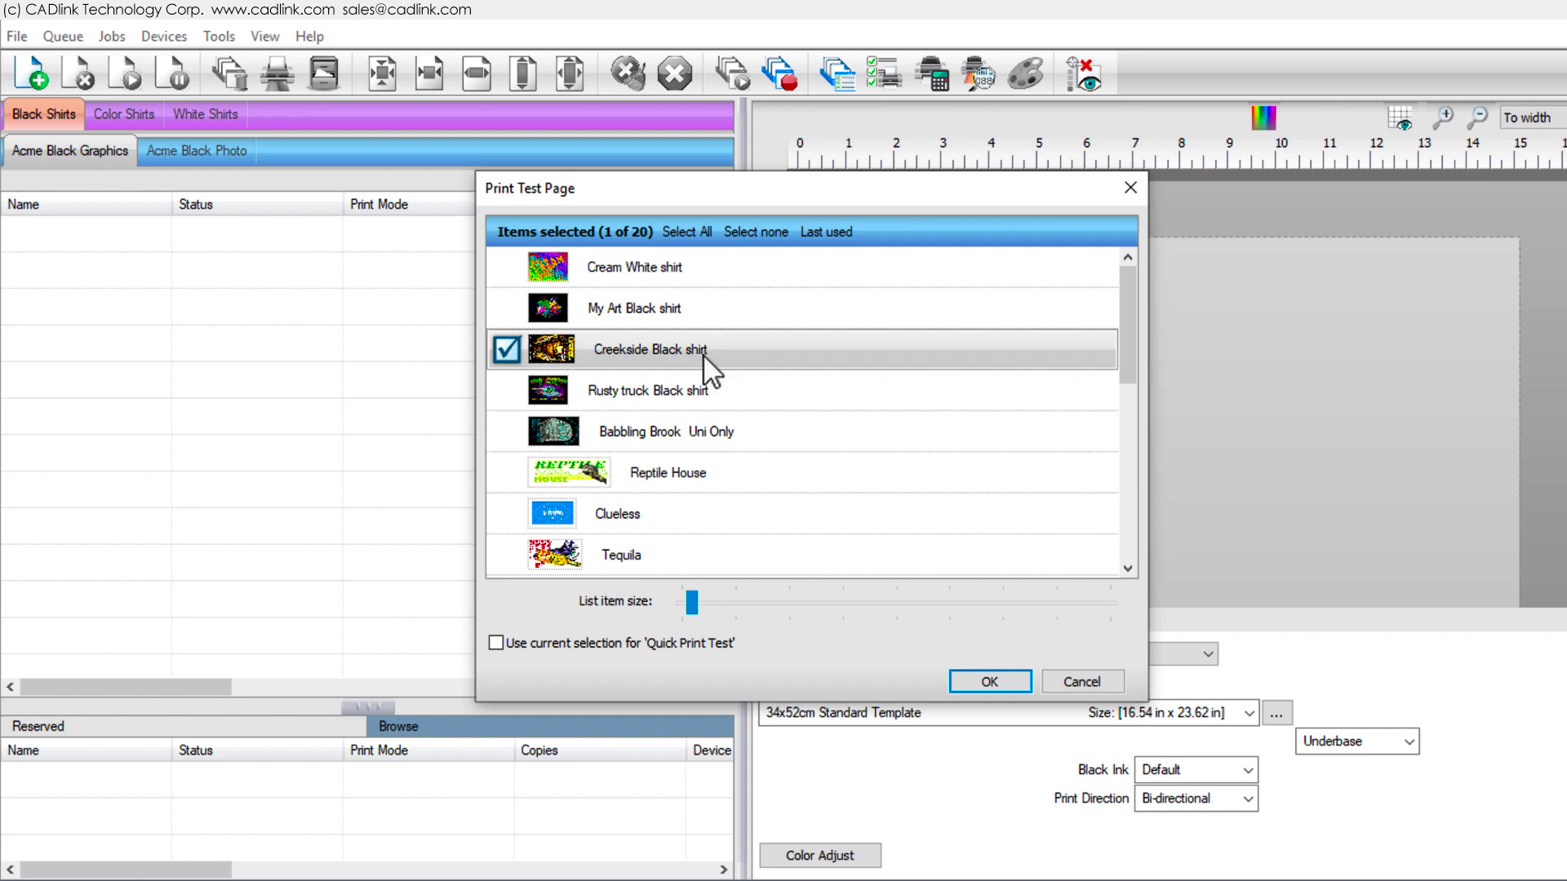
left_click(992, 678)
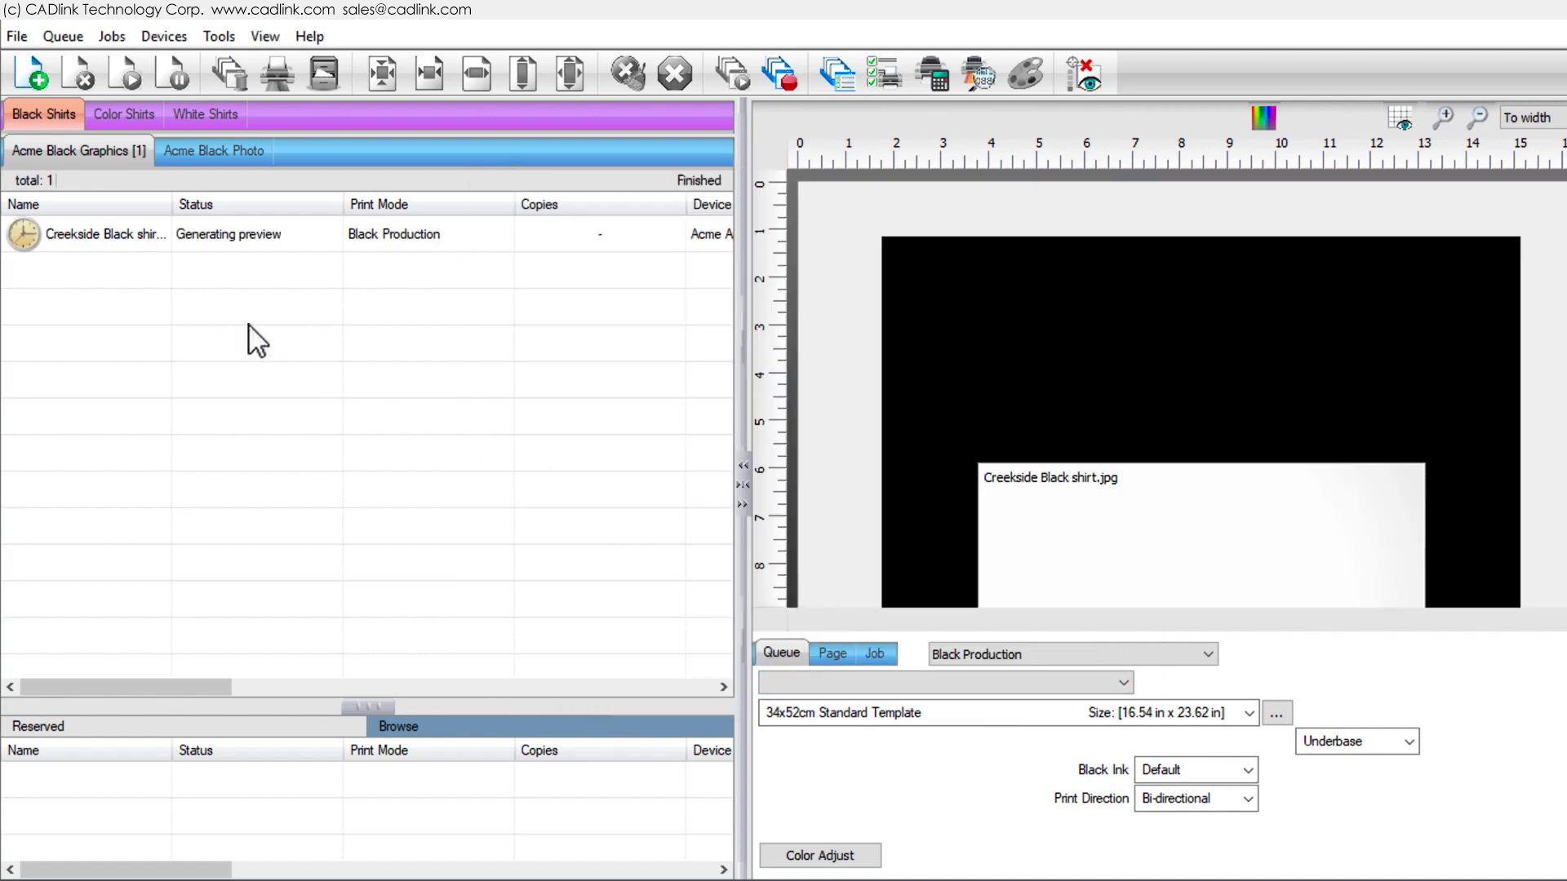
right_click(139, 236)
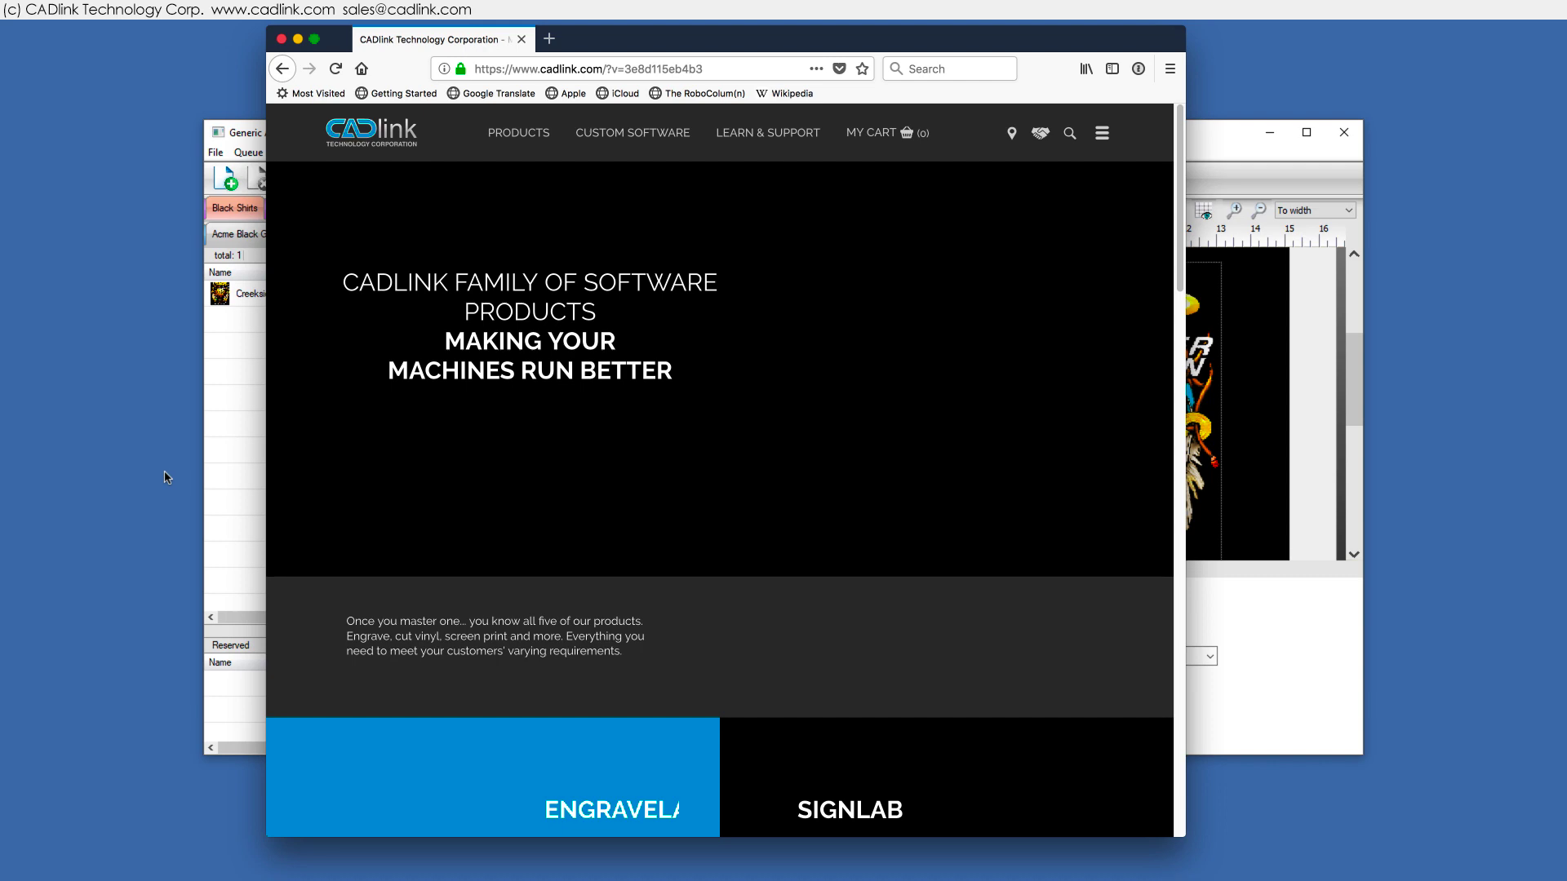
- Expand the full navigation menu on cadlink.com
left_click(1098, 142)
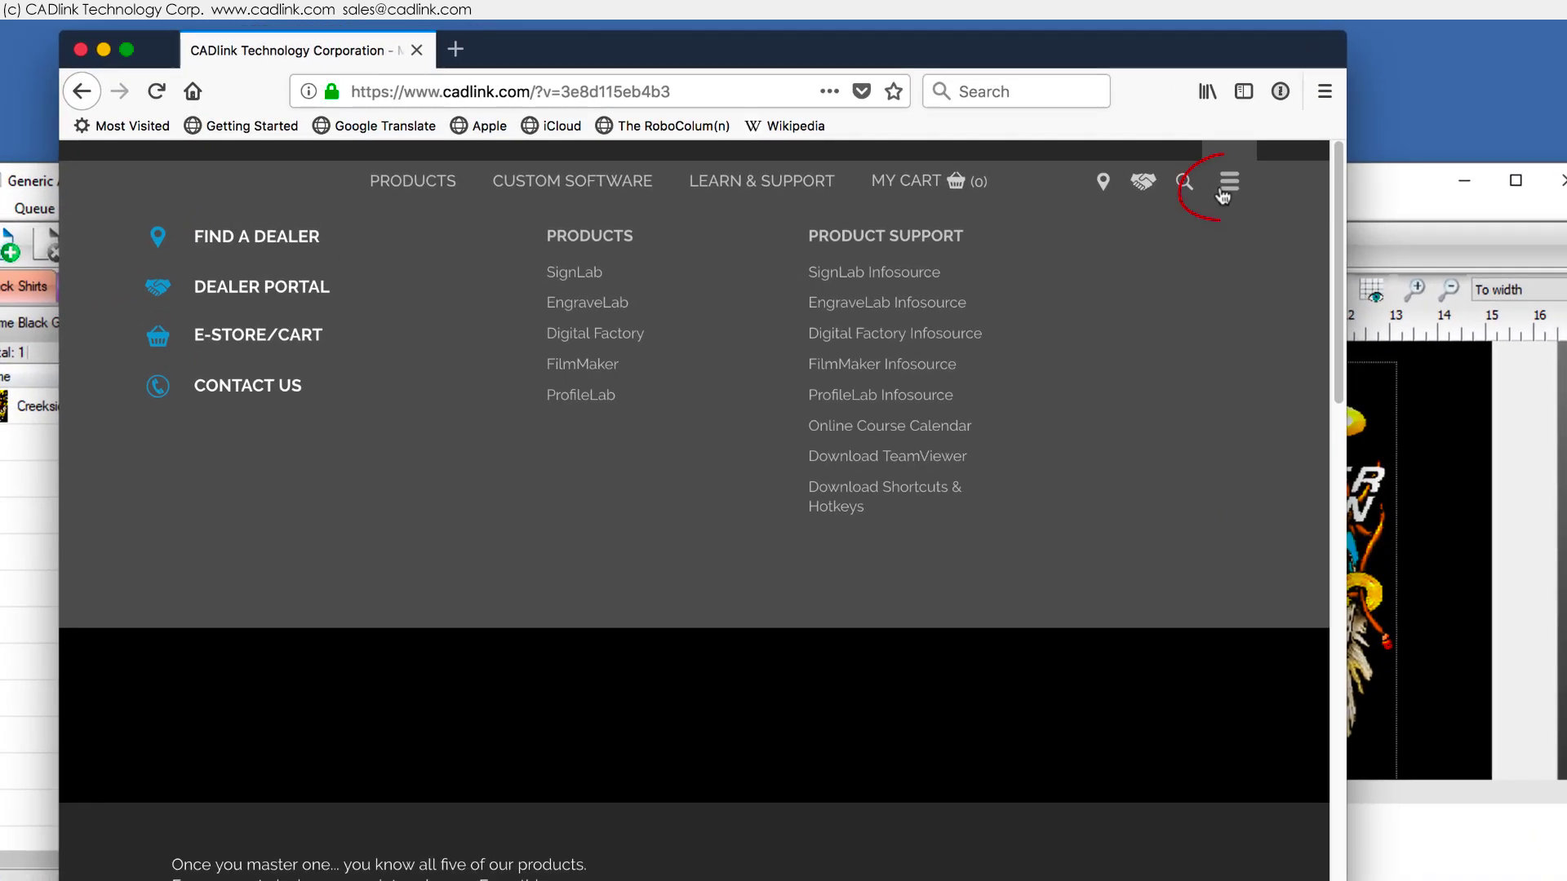